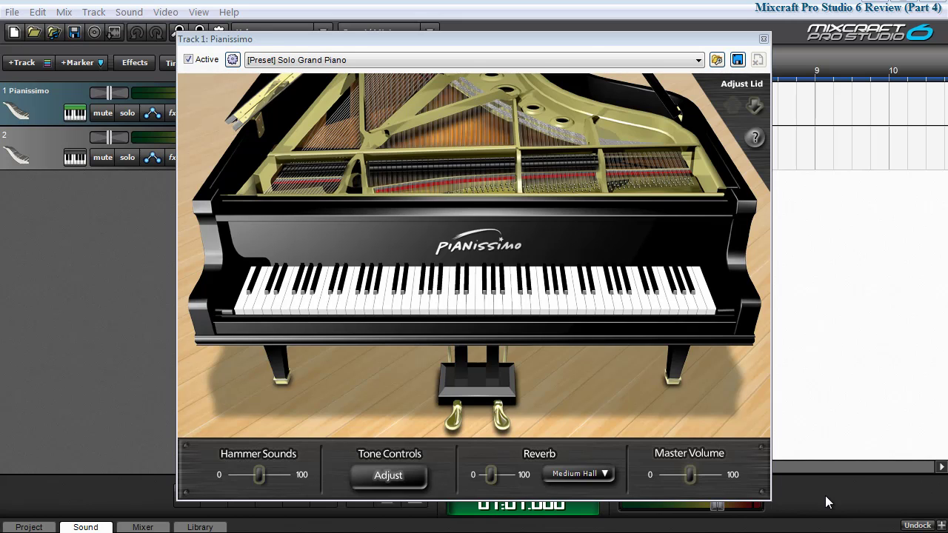
- Keep the Solo Grand Piano preset and open the piano's Tone Controls settings
{"action": "left_click", "coordinate": [666, 63]}
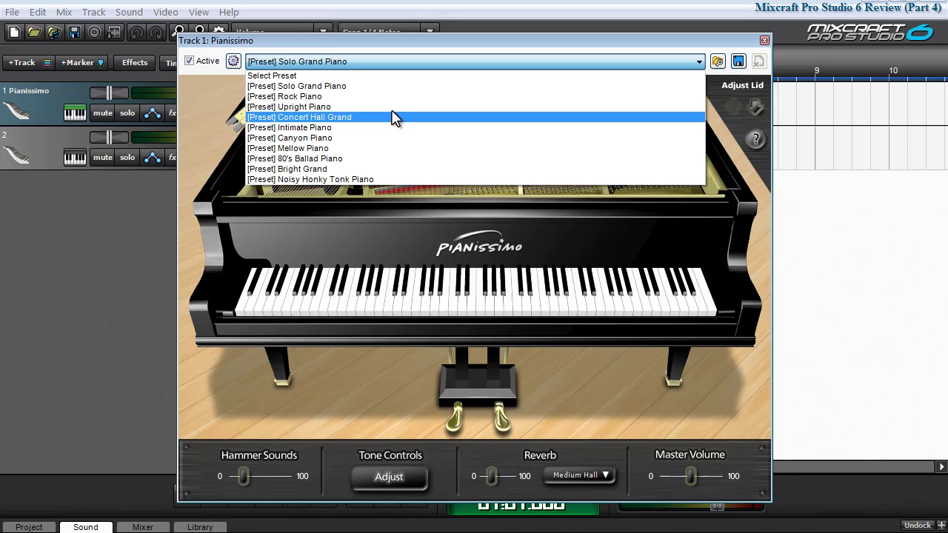
{"action": "left_click", "coordinate": [585, 47]}
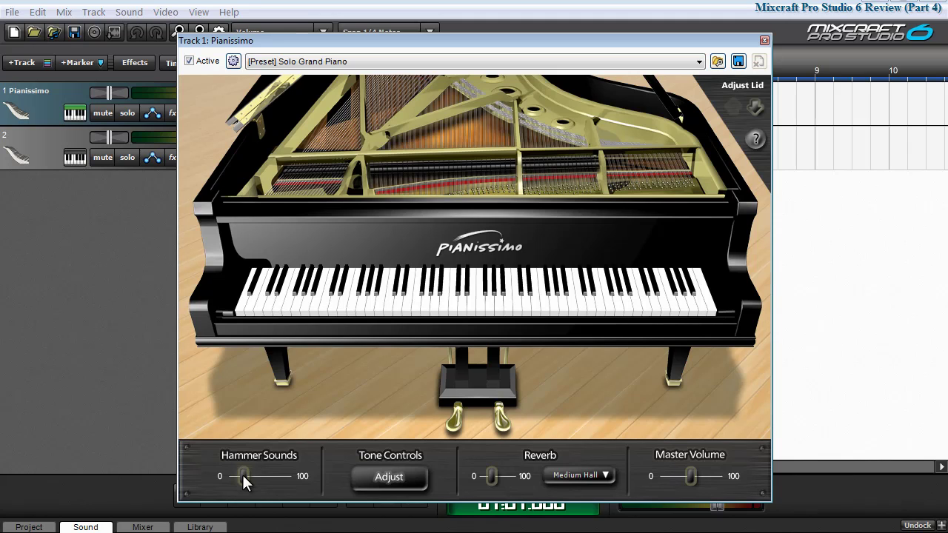
{"action": "left_click", "coordinate": [385, 478]}
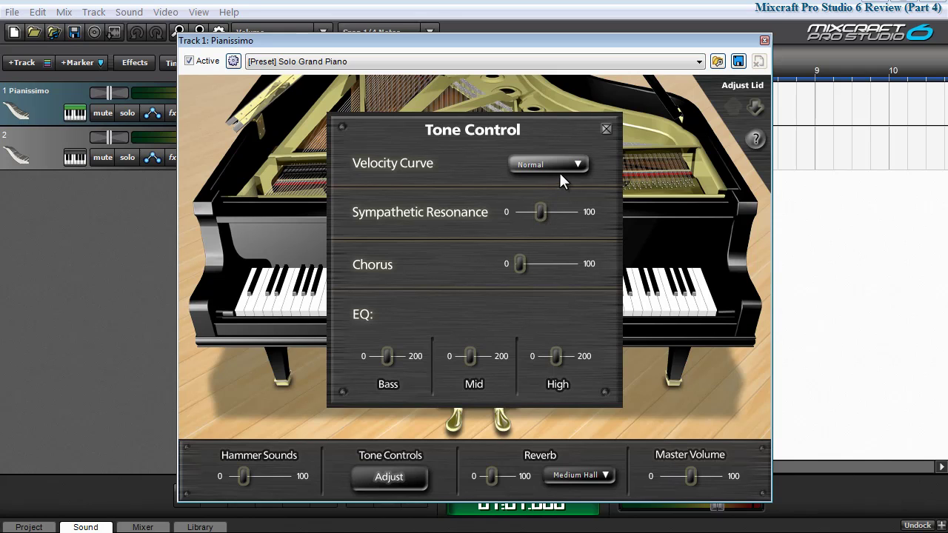
- Leave velocity curve at Normal, close Tone Control, and keep reverb at Medium Hall
{"action": "left_click", "coordinate": [577, 166]}
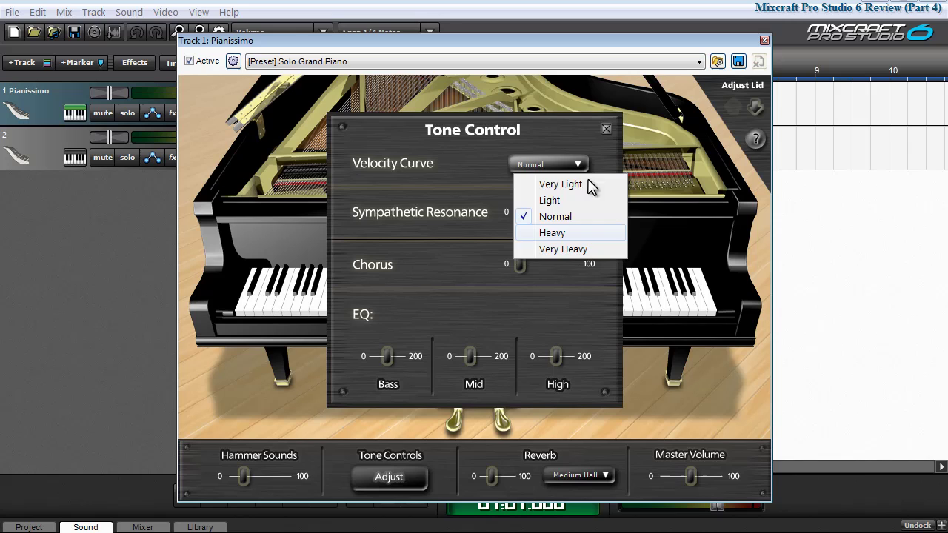
{"action": "left_click", "coordinate": [606, 129]}
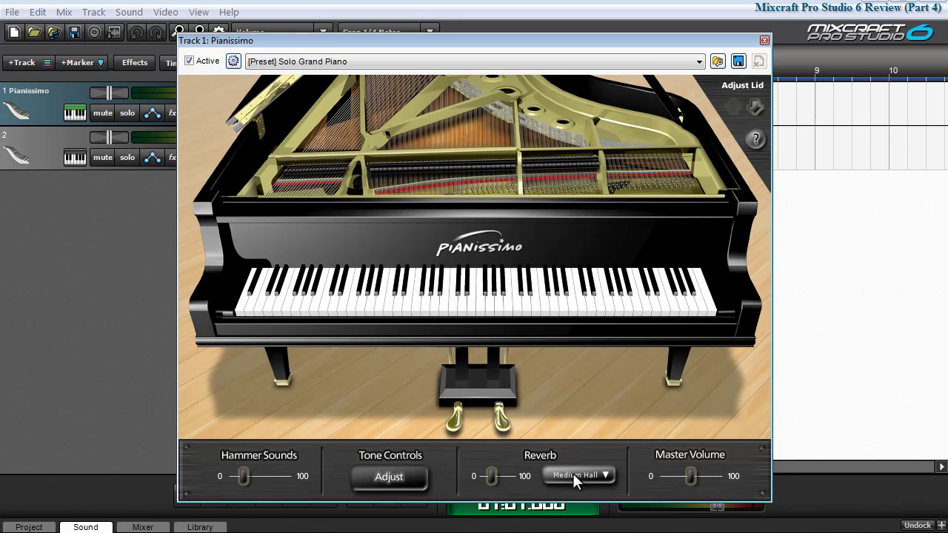
{"action": "left_click", "coordinate": [604, 477]}
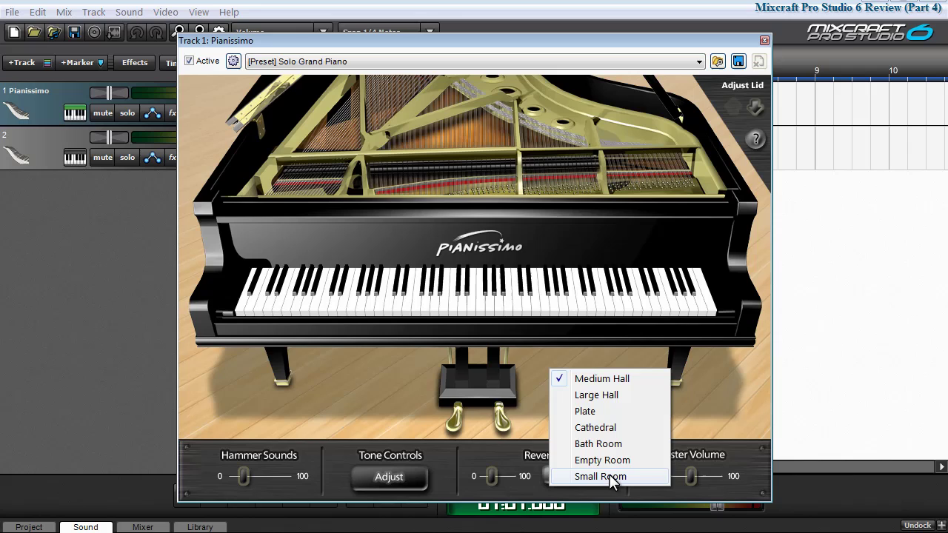
{"action": "left_click", "coordinate": [604, 379]}
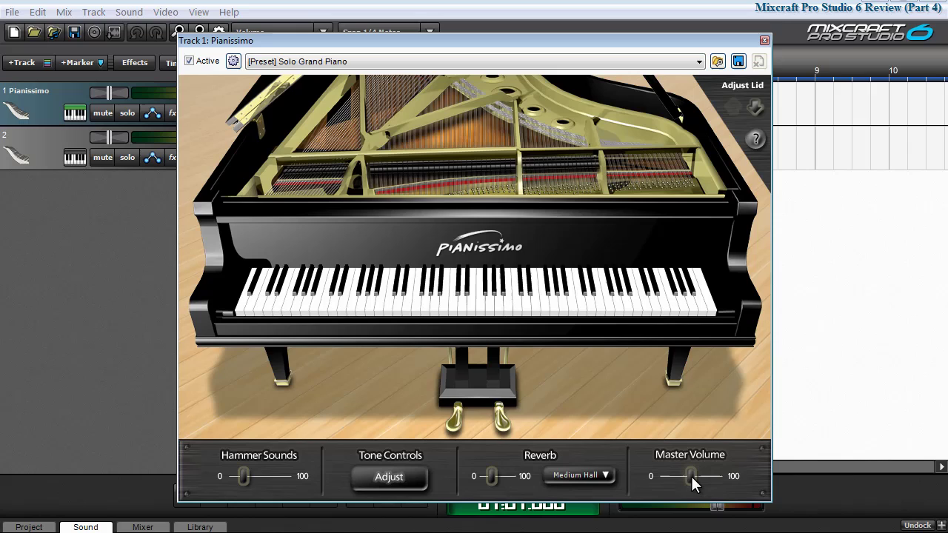
{"action": "left_click", "coordinate": [755, 106]}
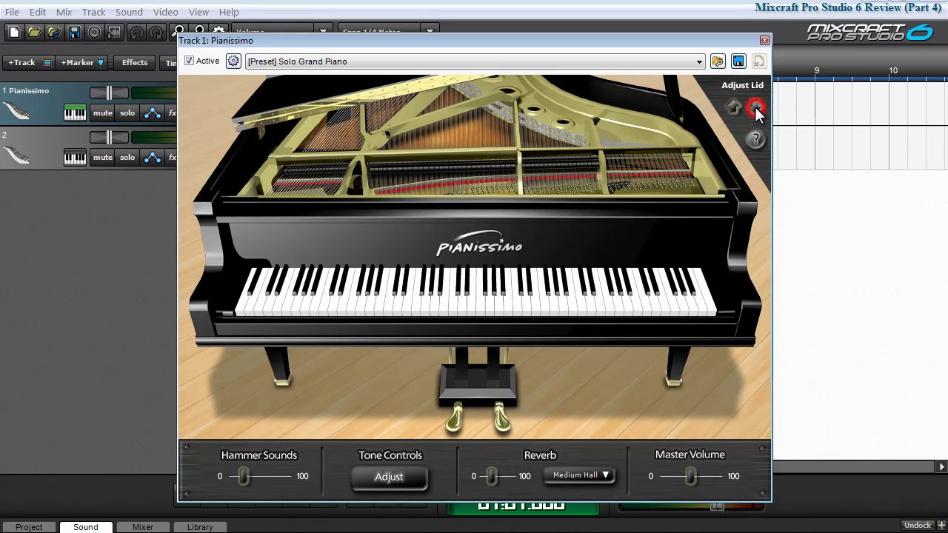
{"action": "left_click", "coordinate": [372, 301]}
{"action": "left_click", "coordinate": [415, 301]}
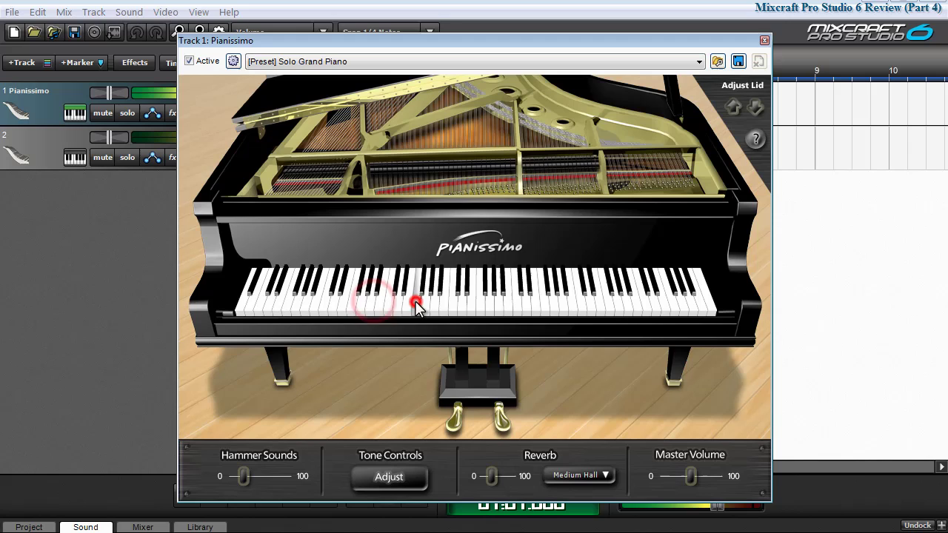
{"action": "left_click", "coordinate": [465, 306]}
{"action": "left_click", "coordinate": [514, 307]}
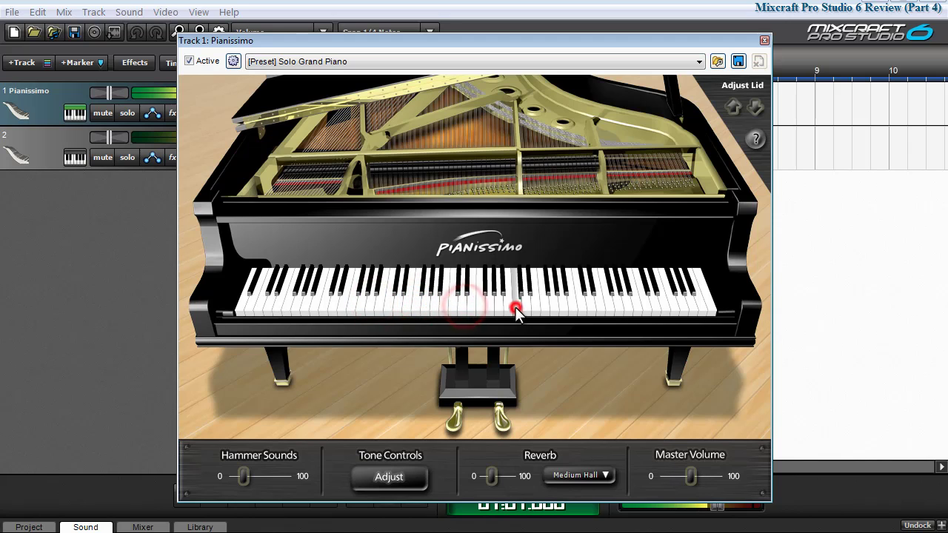
{"action": "left_click", "coordinate": [733, 106]}
{"action": "left_click", "coordinate": [327, 305]}
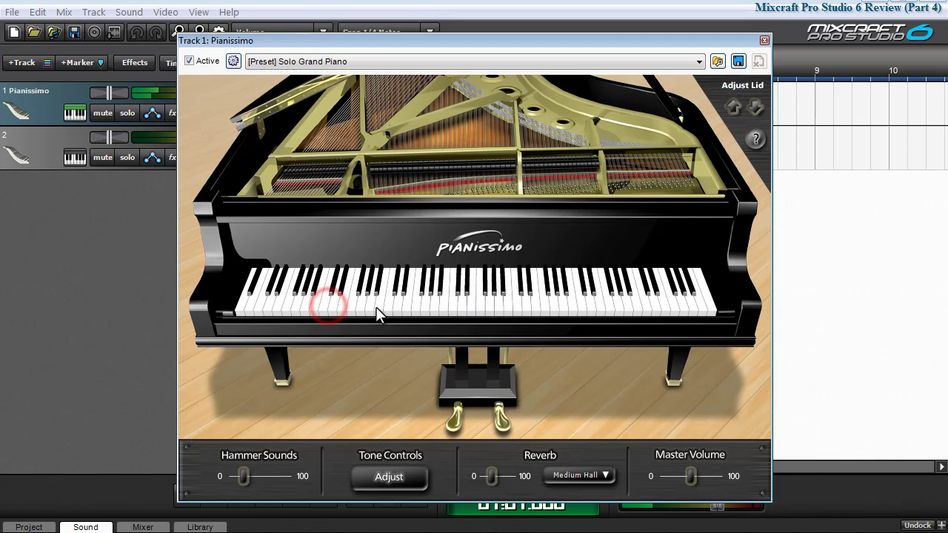
{"action": "left_click", "coordinate": [375, 306]}
{"action": "left_click", "coordinate": [434, 304]}
{"action": "left_click", "coordinate": [501, 304]}
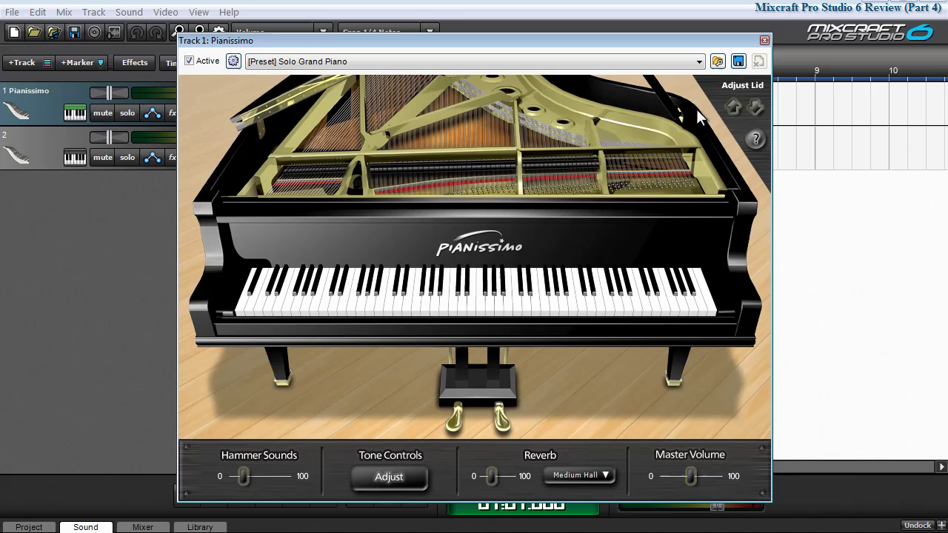
{"action": "left_click", "coordinate": [731, 107]}
{"action": "left_click", "coordinate": [338, 306]}
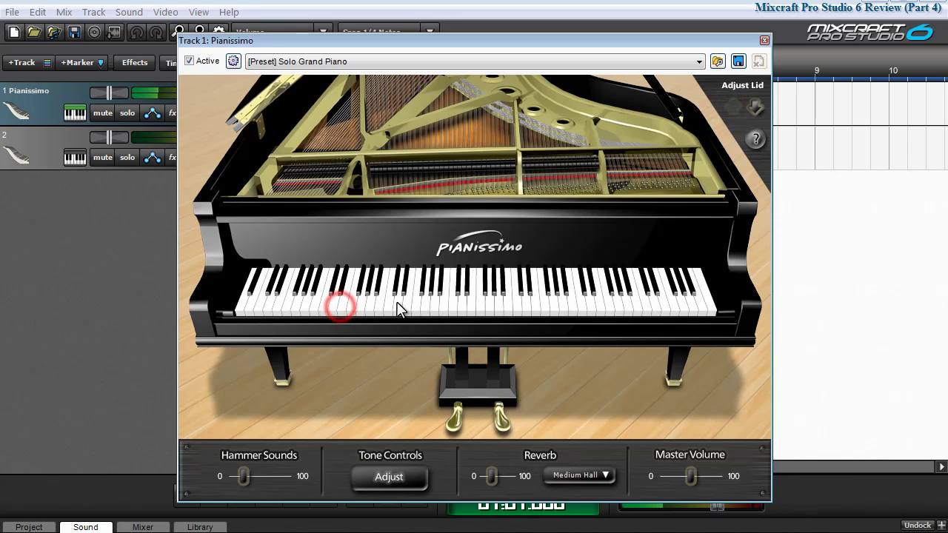
{"action": "left_click", "coordinate": [396, 302]}
{"action": "left_click", "coordinate": [465, 307]}
{"action": "left_click", "coordinate": [529, 304]}
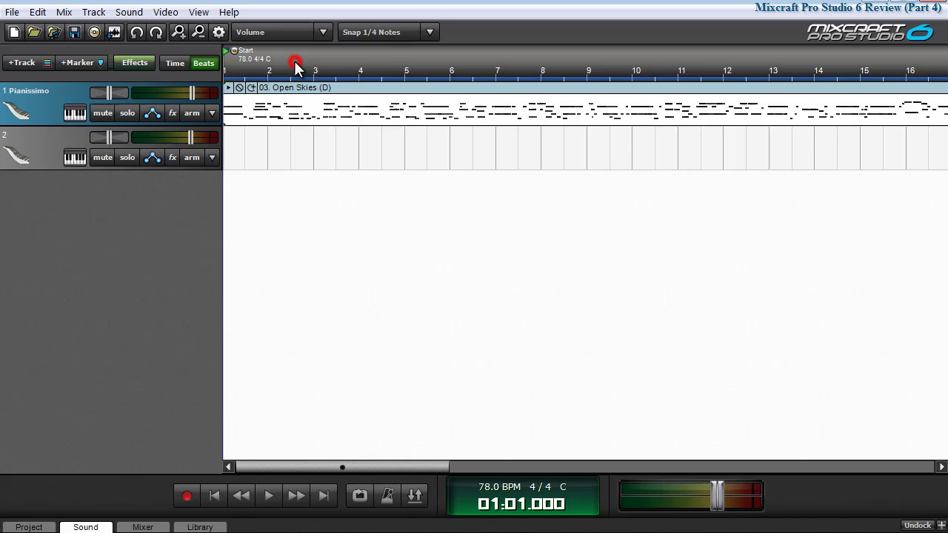
- Loop bars 2.5 to 7 briefly, turn looping off, and place playback at bar 8
{"action": "left_click_drag", "start_coordinate": [295, 62], "coordinate": [495, 67]}
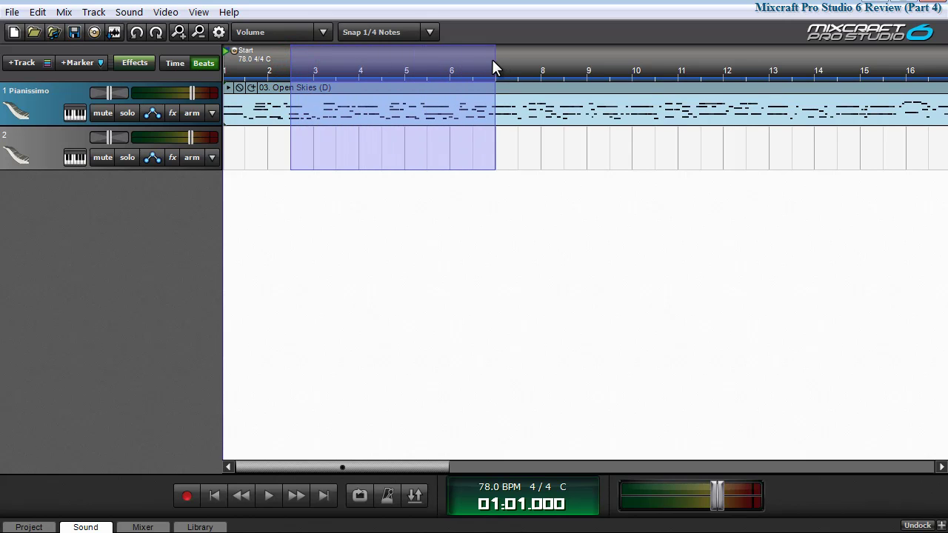
{"action": "left_click", "coordinate": [359, 496]}
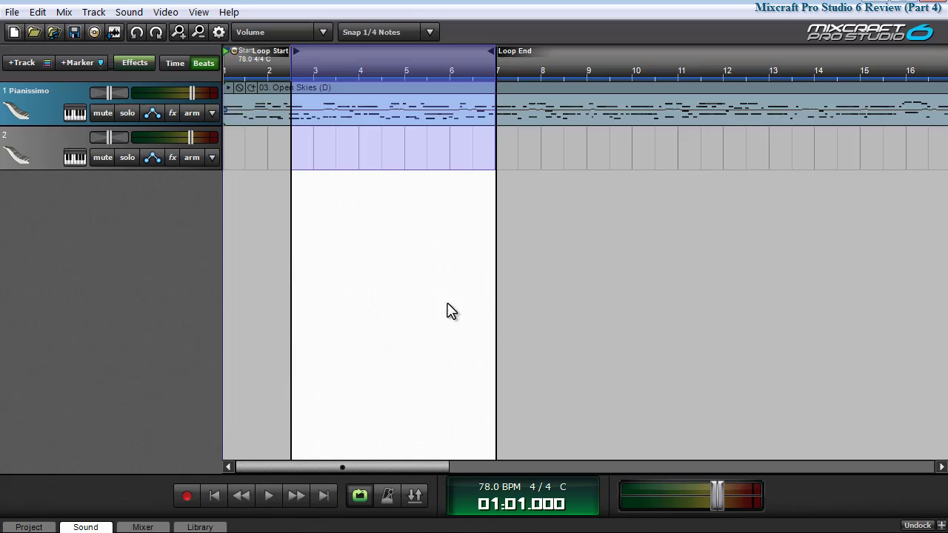
{"action": "left_click", "coordinate": [360, 497]}
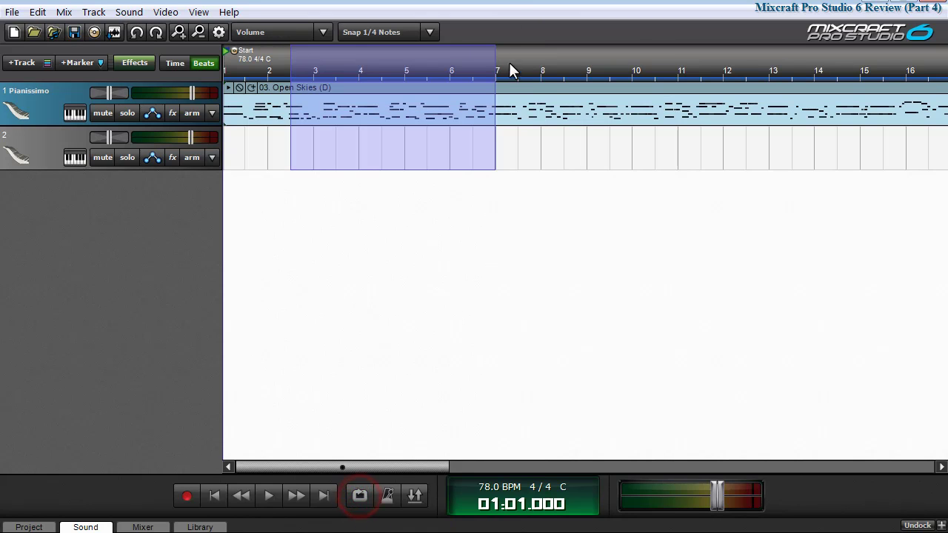
{"action": "left_click", "coordinate": [555, 151]}
- Zoom into the timeline and set the playback position to bar 5 beat 3
{"action": "left_click", "coordinate": [343, 466]}
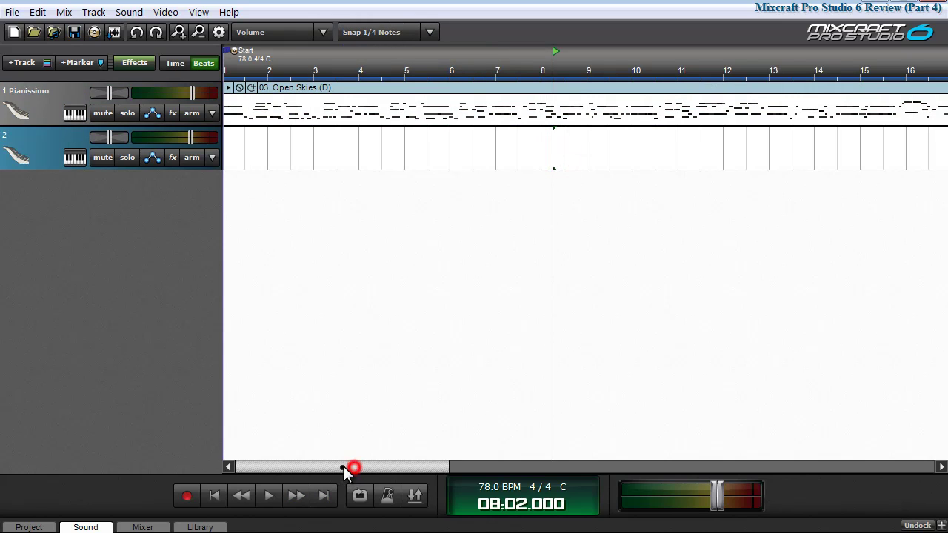
{"action": "left_click", "coordinate": [430, 32]}
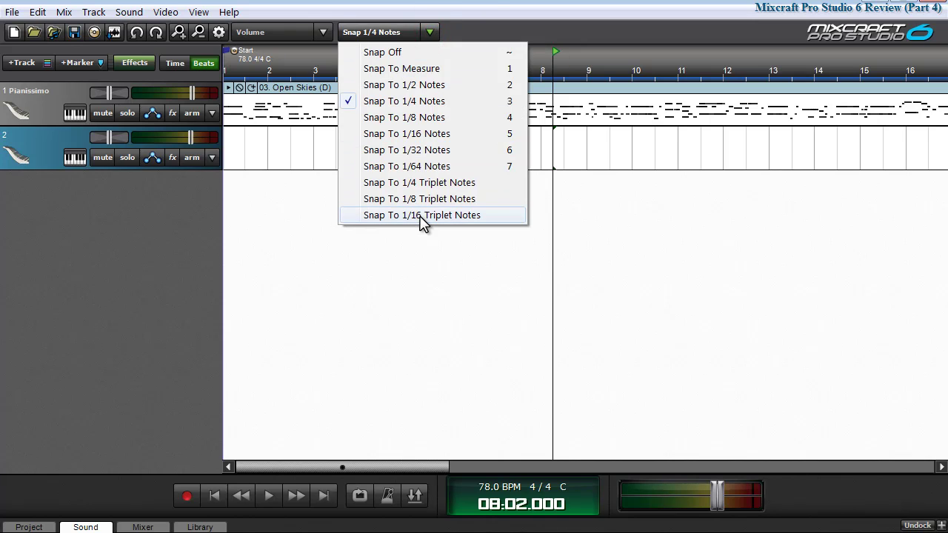
{"action": "key", "text": "Escape"}
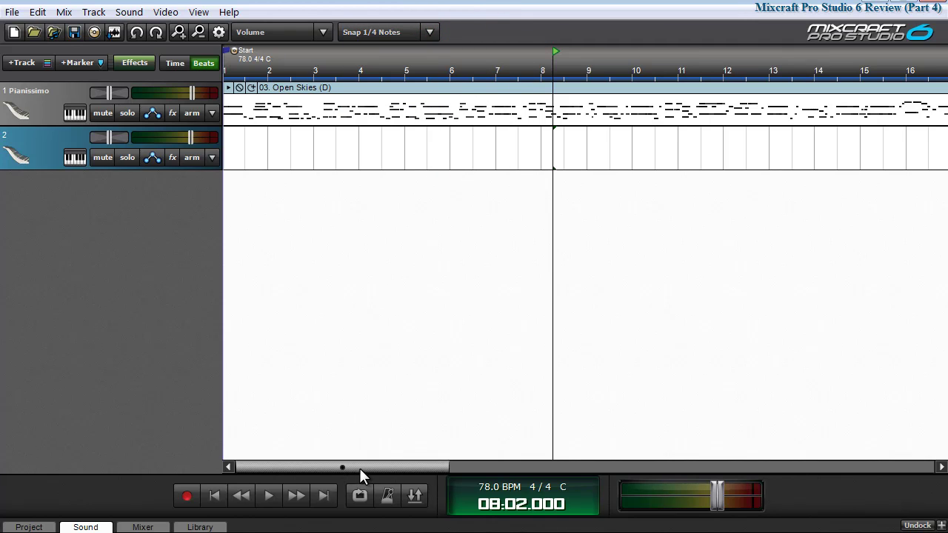
{"action": "left_click", "coordinate": [426, 69]}
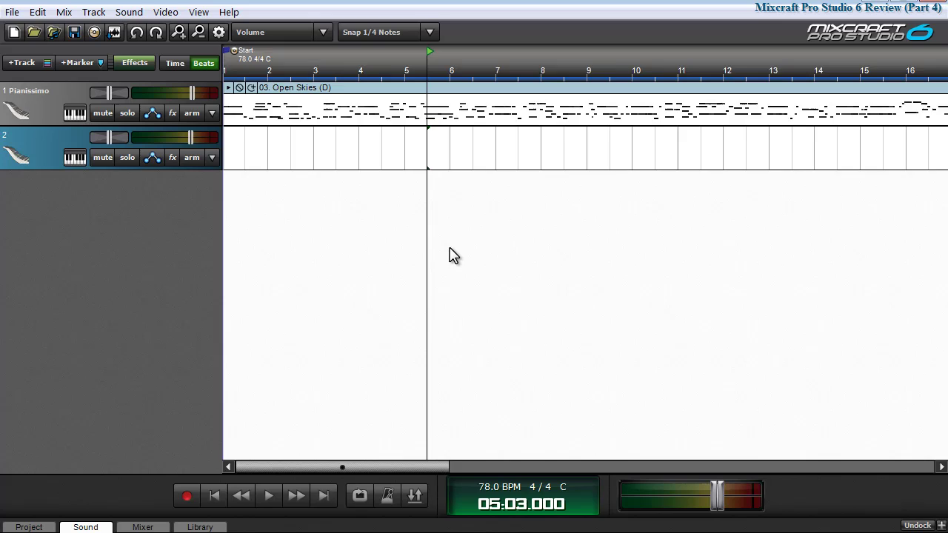
{"action": "scroll", "coordinate": [449, 254], "scroll_direction": "up", "scroll_amount": 3}
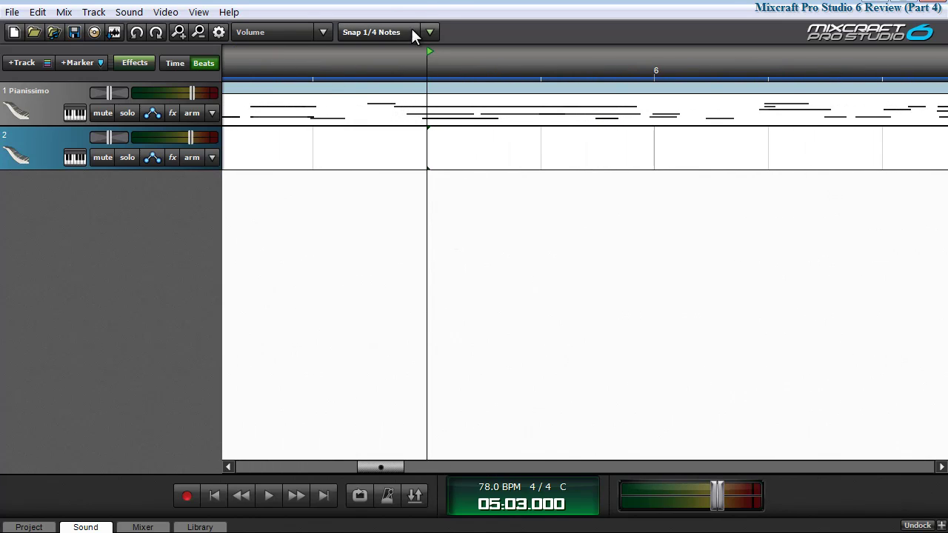
{"action": "left_click", "coordinate": [497, 58]}
{"action": "left_click", "coordinate": [471, 58]}
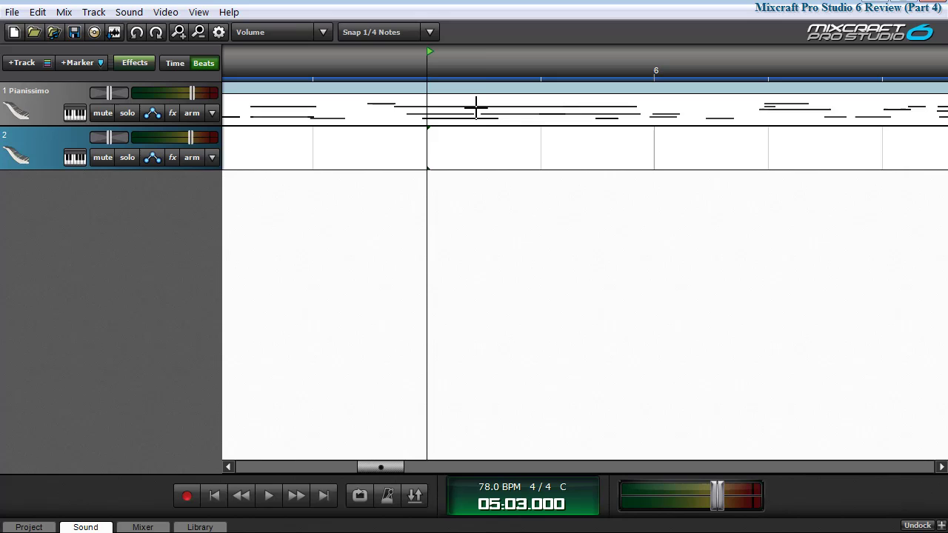
{"action": "left_click_drag", "start_coordinate": [425, 65], "coordinate": [534, 71]}
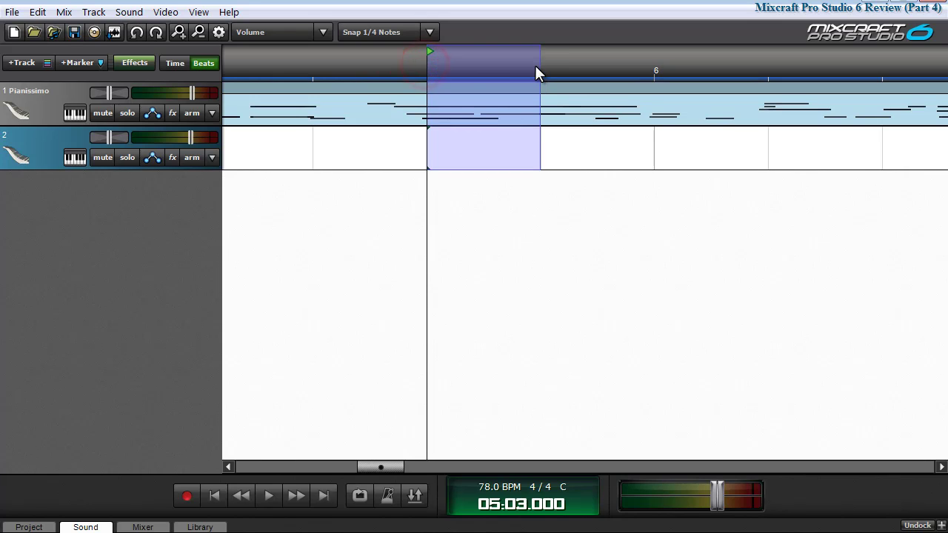
{"action": "left_click", "coordinate": [575, 65]}
{"action": "left_click", "coordinate": [474, 62]}
- Change snap to 1/8 notes, try half-beat positions, then settle on 1/16 notes
{"action": "left_click", "coordinate": [430, 32]}
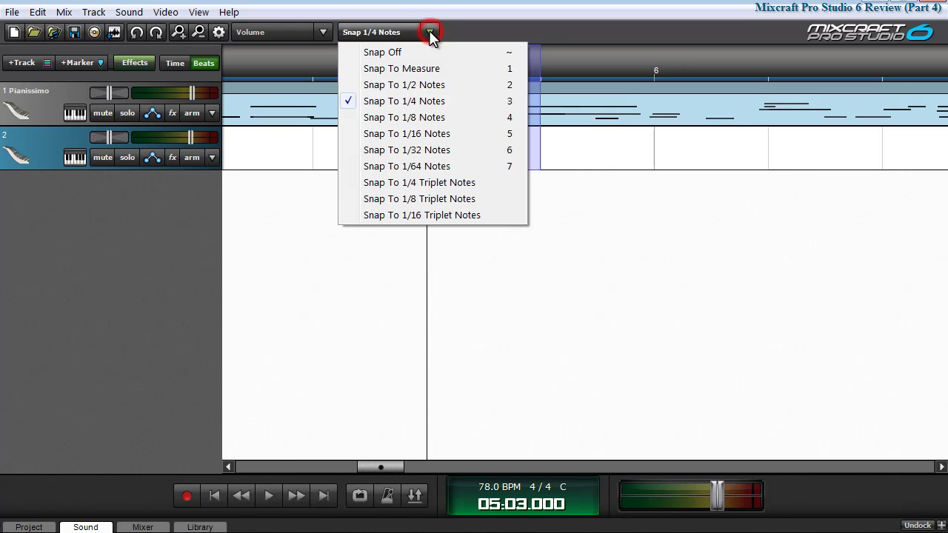
{"action": "left_click", "coordinate": [430, 117]}
{"action": "left_click", "coordinate": [483, 58]}
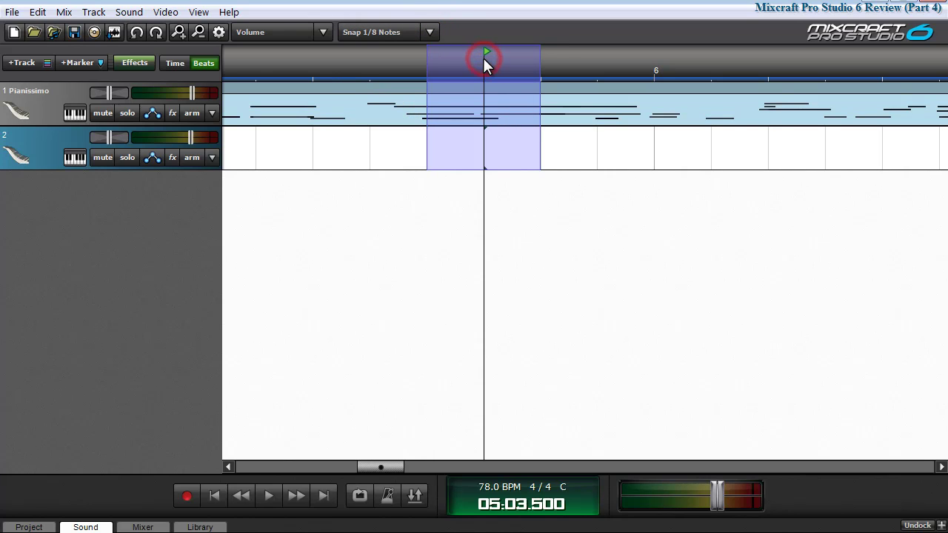
{"action": "left_click", "coordinate": [517, 58]}
{"action": "left_click", "coordinate": [462, 62]}
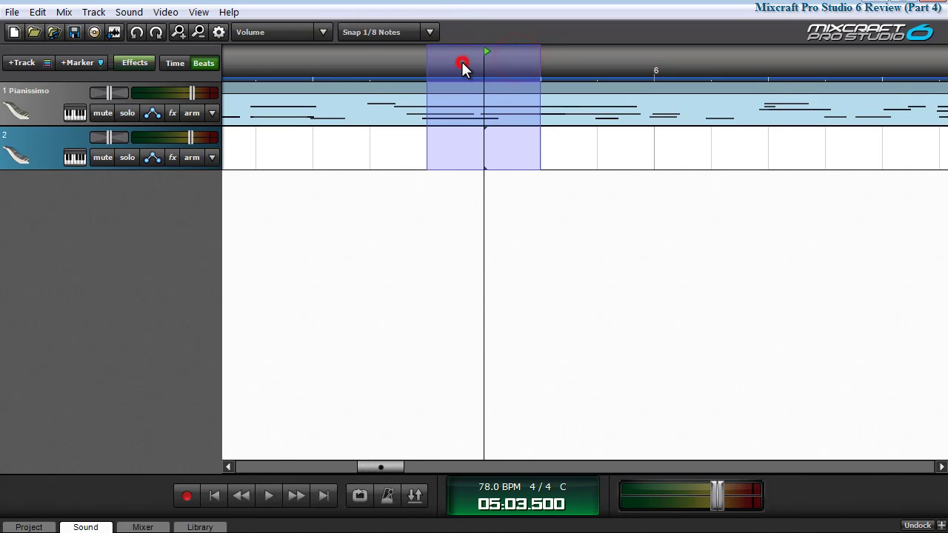
{"action": "left_click", "coordinate": [429, 32]}
{"action": "left_click", "coordinate": [409, 135]}
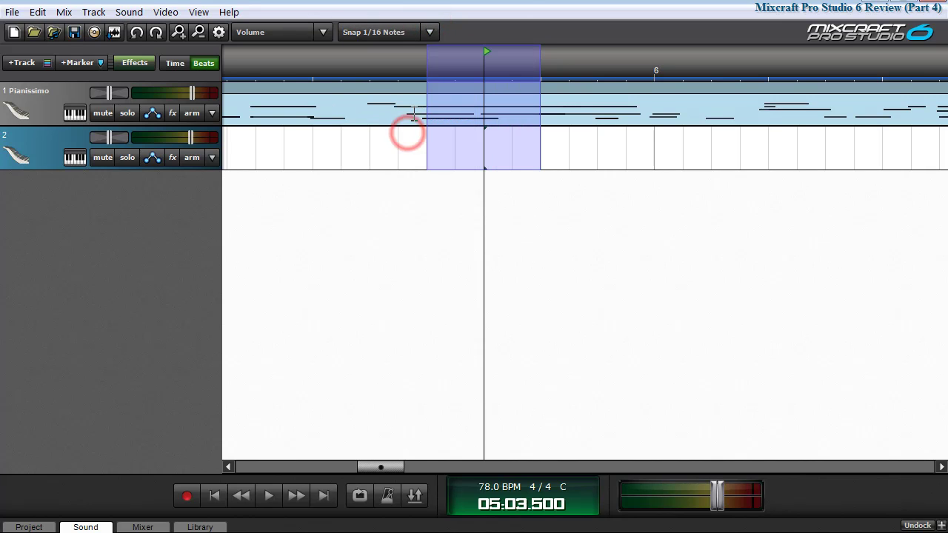
{"action": "left_click", "coordinate": [429, 32]}
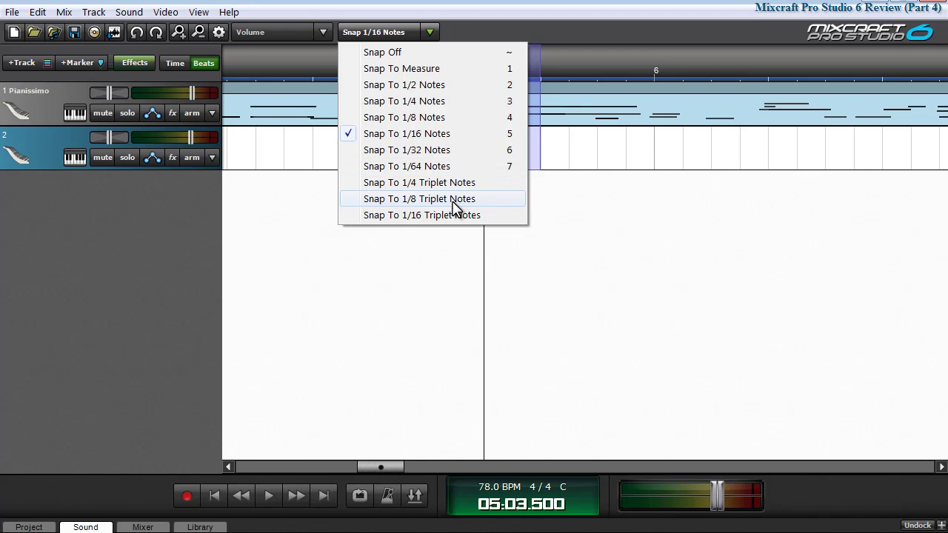
{"action": "left_click", "coordinate": [573, 2]}
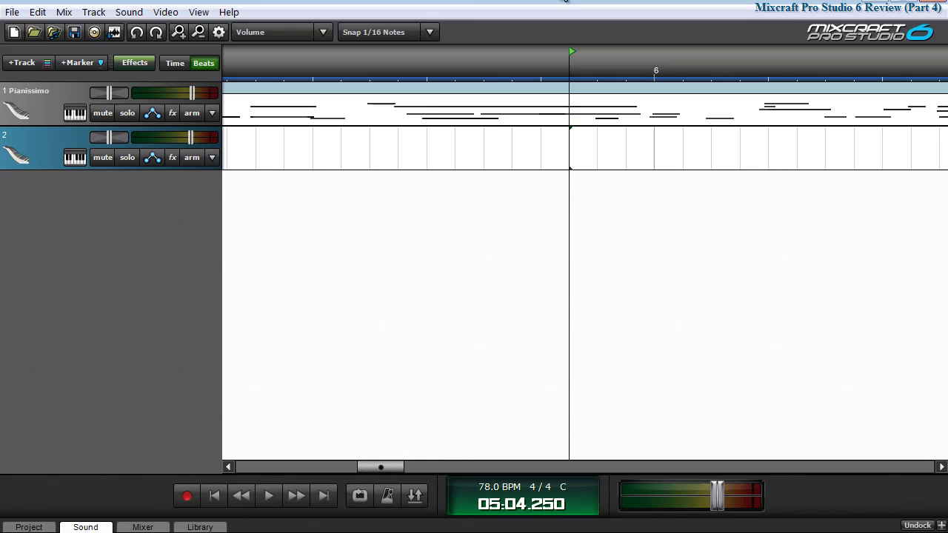
- Zoom the timeline back out, snap to 1/4 notes, and move the playhead to bar 4
{"action": "scroll", "coordinate": [426, 102], "scroll_direction": "down", "scroll_amount": 2}
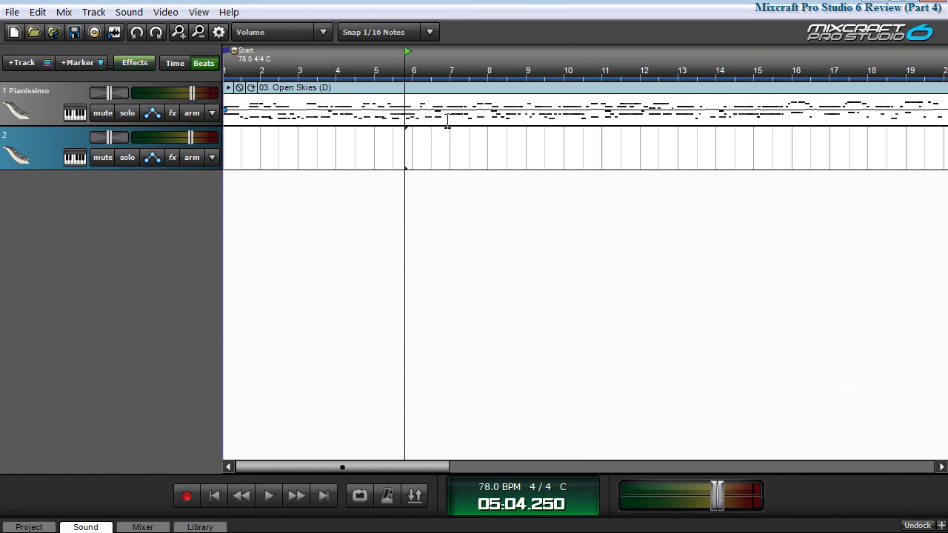
{"action": "left_click", "coordinate": [403, 467]}
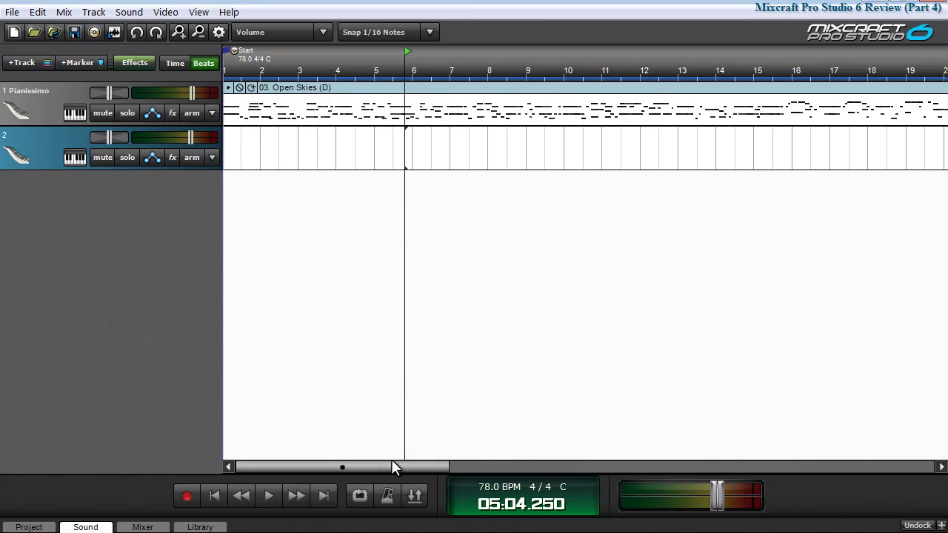
{"action": "left_click", "coordinate": [428, 31]}
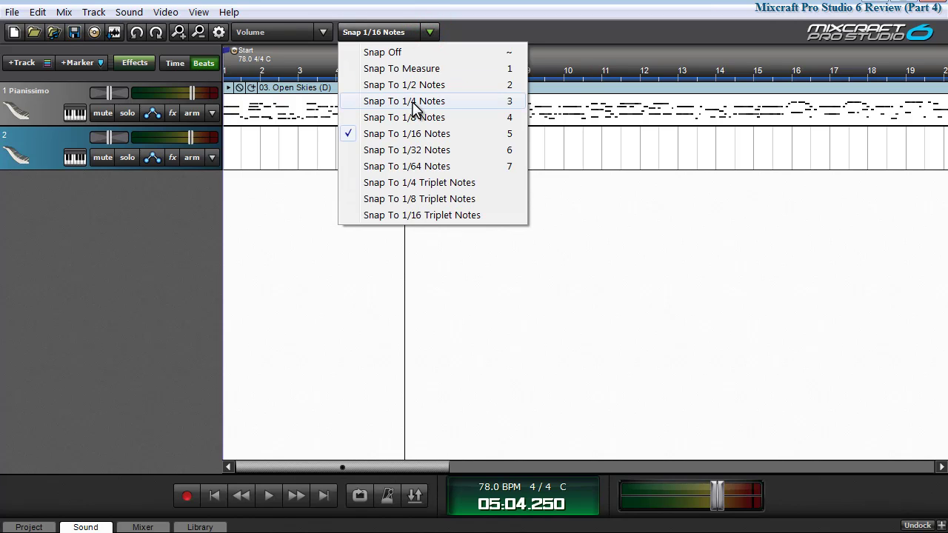
{"action": "left_click", "coordinate": [415, 102]}
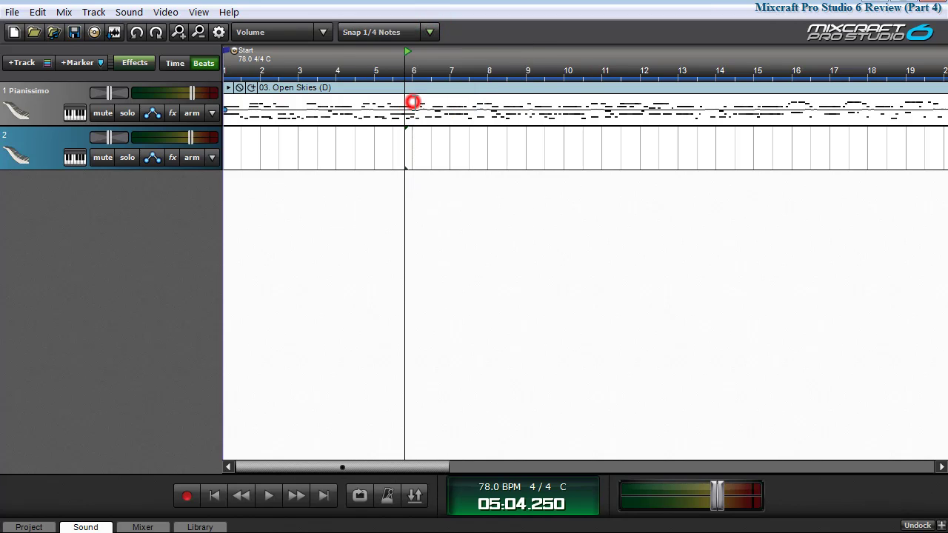
{"action": "left_click", "coordinate": [335, 60]}
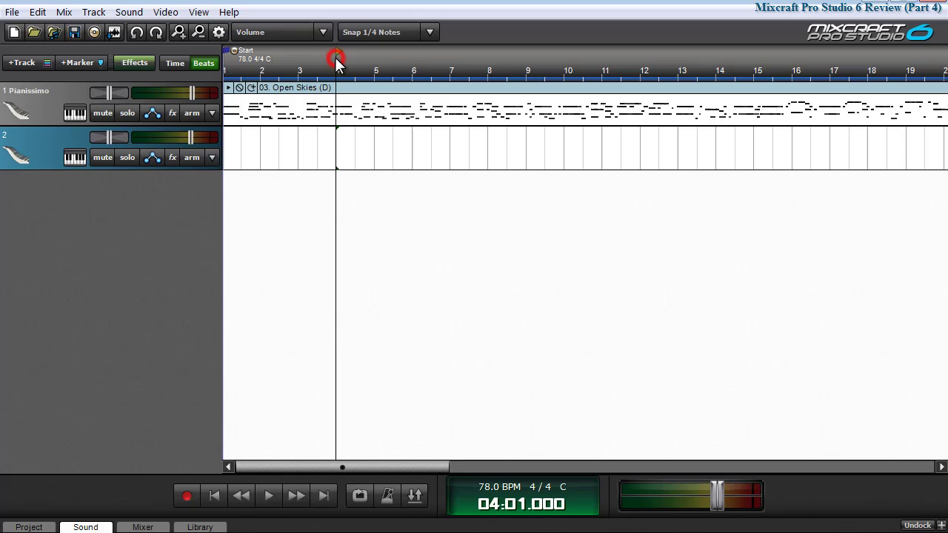
- Switch snap to 1/2 notes and select the range from bar 4 back to bar 1
{"action": "left_click", "coordinate": [429, 33]}
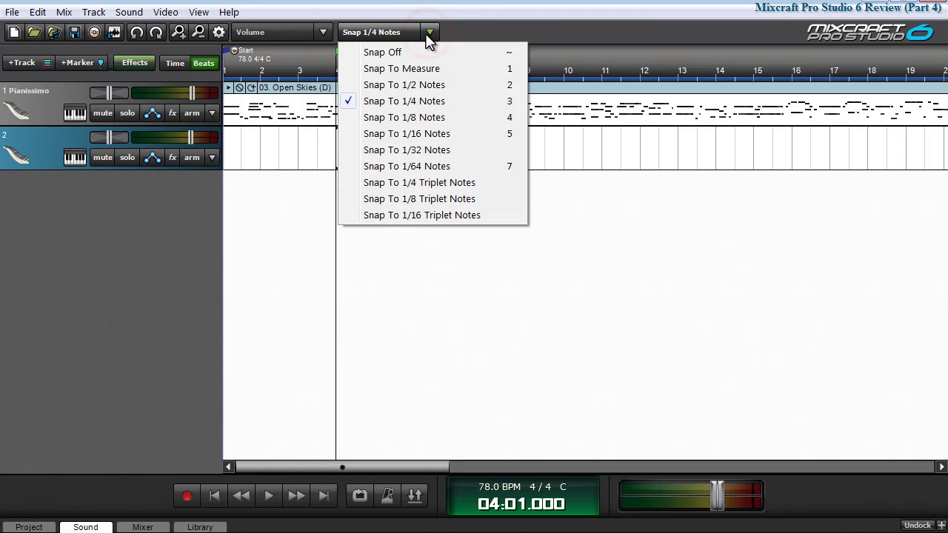
{"action": "left_click", "coordinate": [419, 85]}
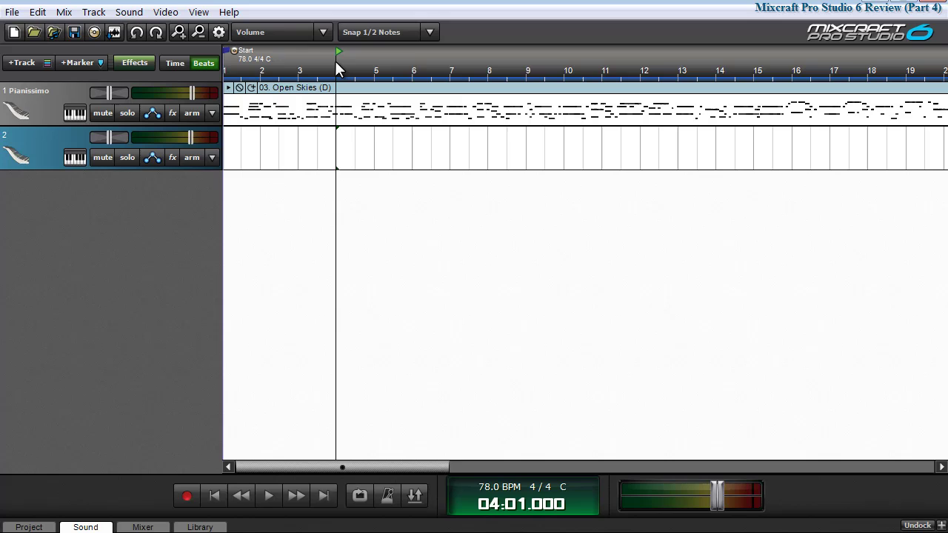
{"action": "left_click_drag", "start_coordinate": [335, 61], "coordinate": [201, 59]}
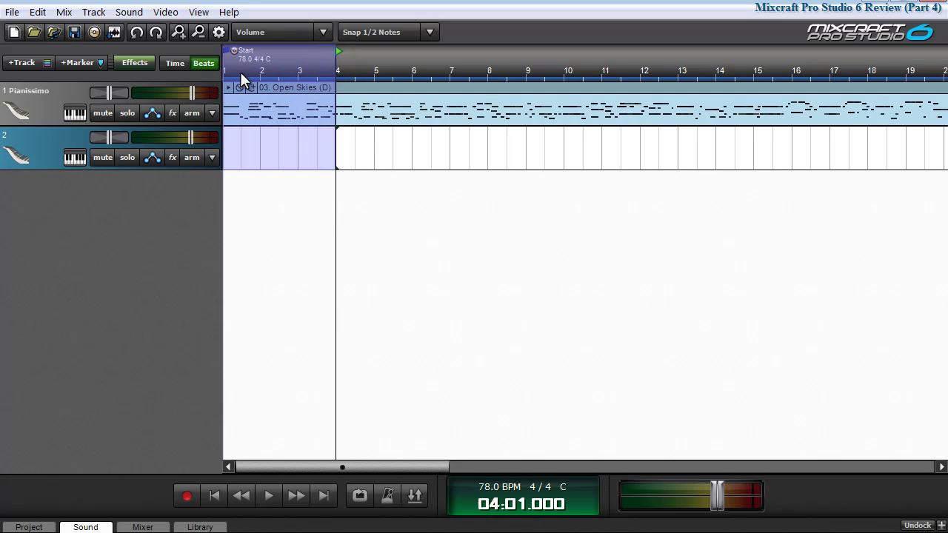
- Cut the selected opening bars of track 1's Open Skies clip and paste them onto track 2
{"action": "right_click", "coordinate": [290, 87]}
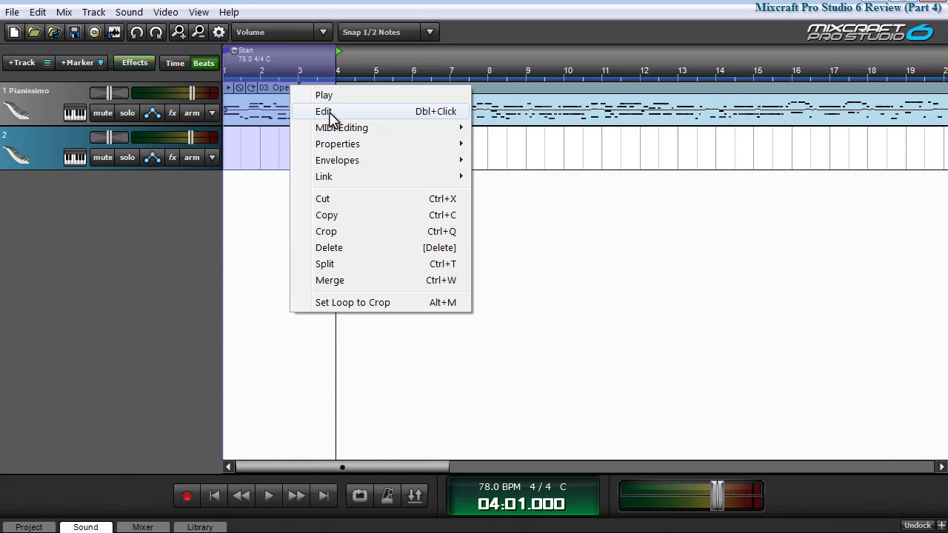
{"action": "left_click", "coordinate": [335, 199]}
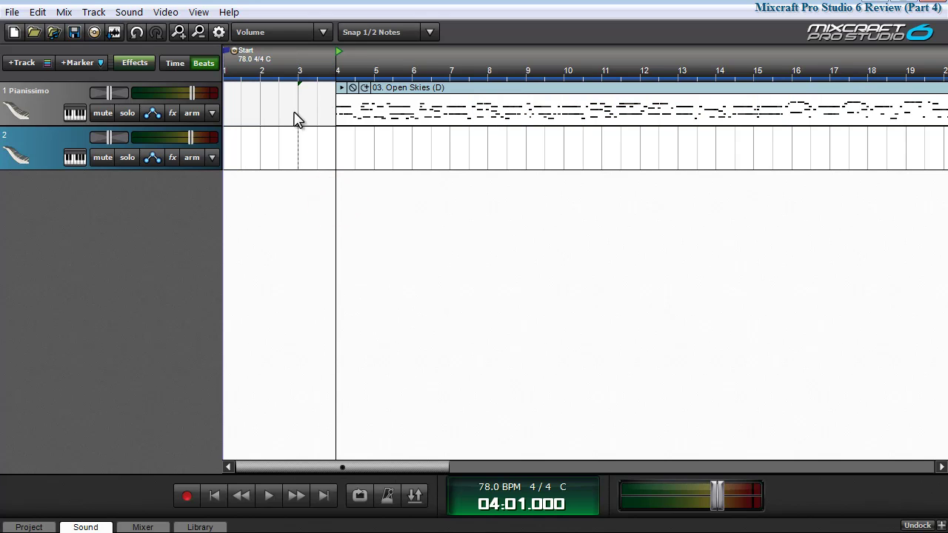
{"action": "right_click", "coordinate": [338, 153]}
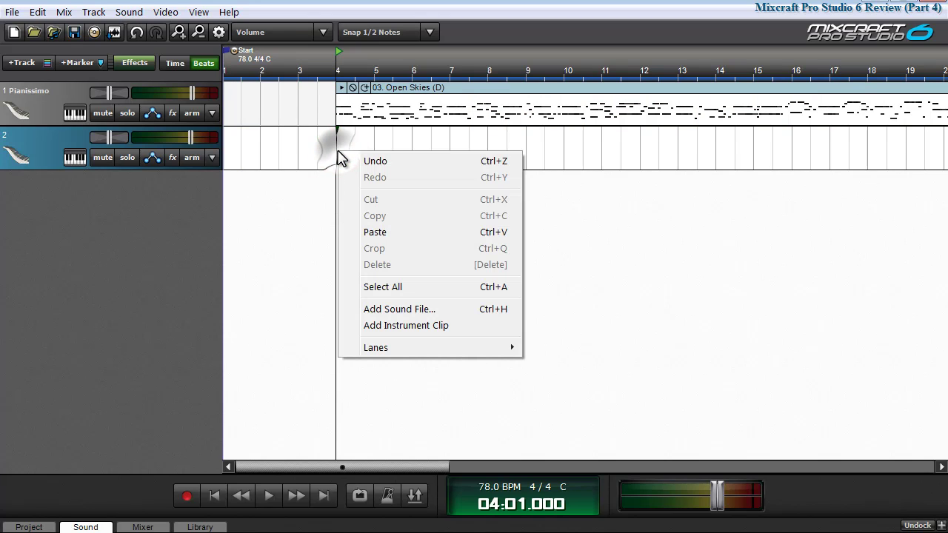
{"action": "left_click", "coordinate": [399, 238]}
- Slide the pasted track 2 clip earlier so it starts between bars 3 and 4
{"action": "scroll", "coordinate": [405, 96], "scroll_direction": "up", "scroll_amount": 1}
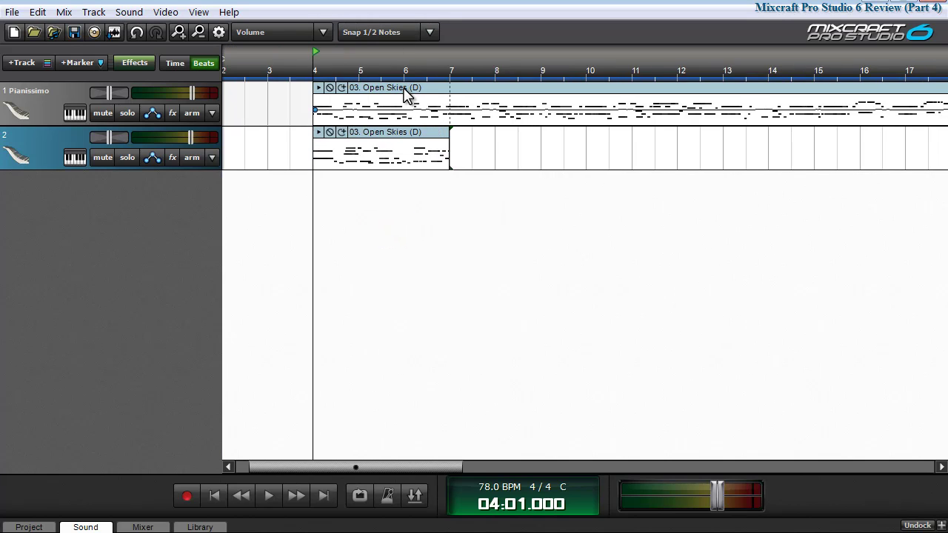
{"action": "scroll", "coordinate": [406, 97], "scroll_direction": "up", "scroll_amount": 2}
{"action": "left_click_drag", "start_coordinate": [387, 465], "coordinate": [296, 470]}
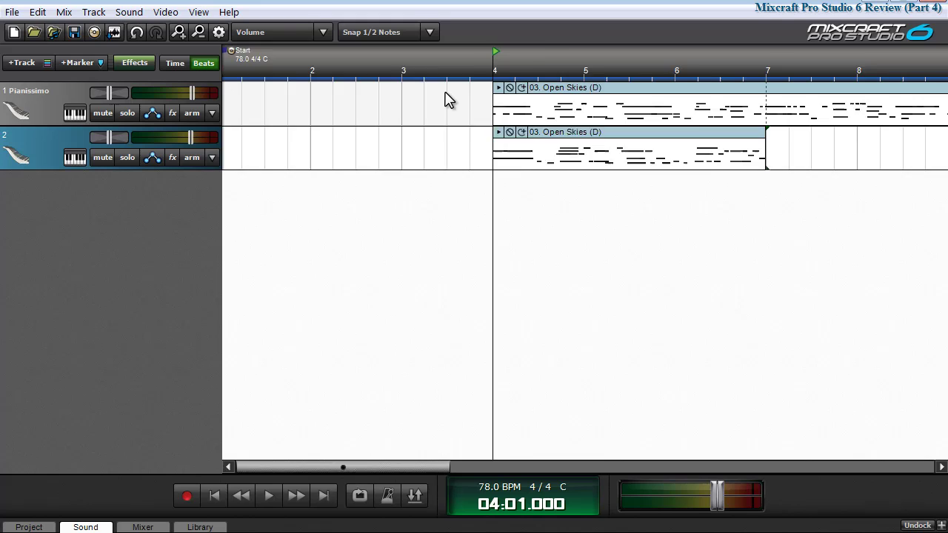
{"action": "scroll", "coordinate": [447, 100], "scroll_direction": "up", "scroll_amount": 3}
{"action": "left_click_drag", "start_coordinate": [384, 469], "coordinate": [311, 469]}
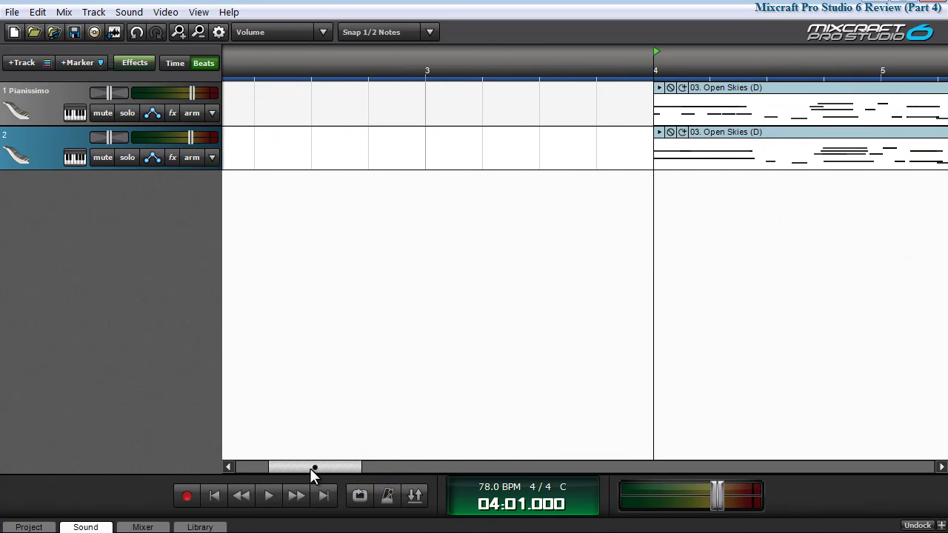
{"action": "left_click", "coordinate": [766, 134]}
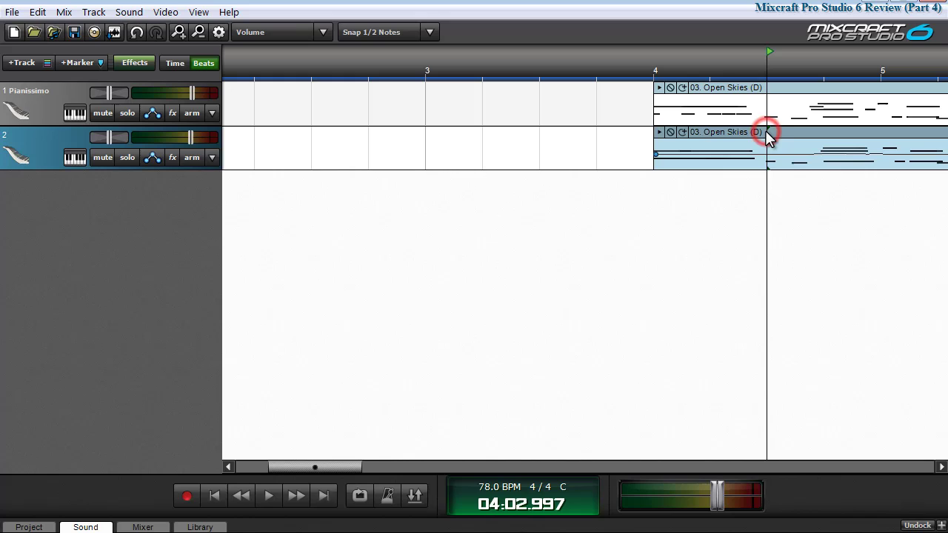
{"action": "left_click_drag", "start_coordinate": [779, 130], "coordinate": [562, 133]}
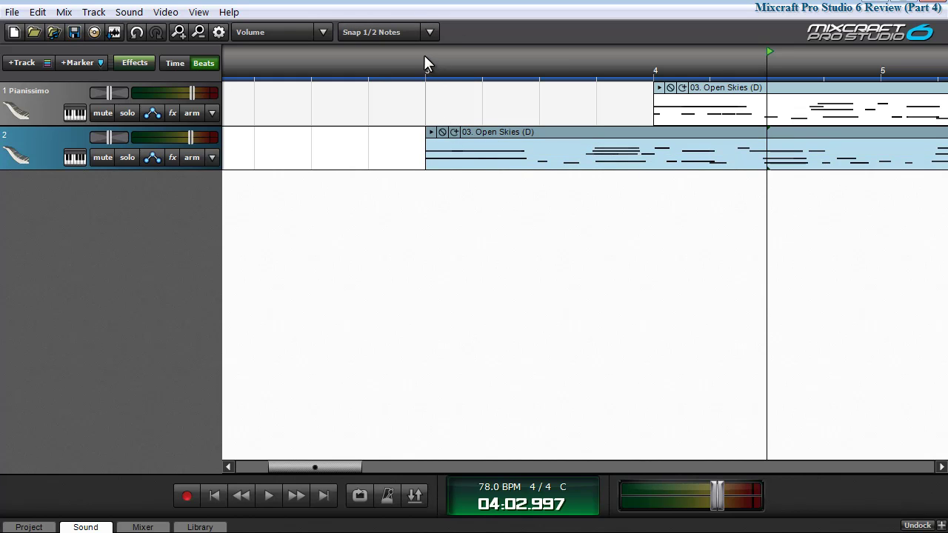
{"action": "left_click", "coordinate": [498, 132]}
{"action": "left_click_drag", "start_coordinate": [543, 133], "coordinate": [568, 131]}
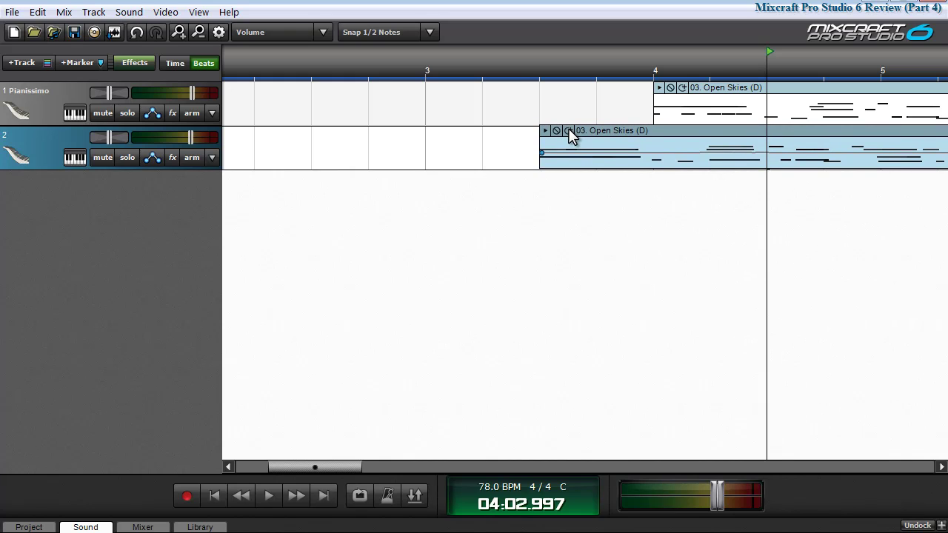
- Set snap to 1/4 notes and drag the track 2 clip to start exactly at bar 3
{"action": "left_click", "coordinate": [431, 31]}
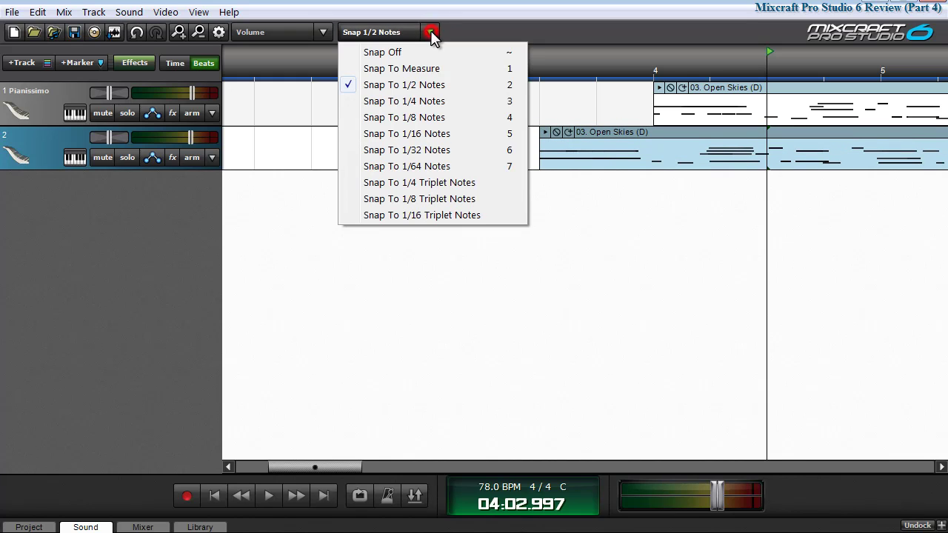
{"action": "left_click", "coordinate": [416, 101]}
{"action": "left_click_drag", "start_coordinate": [624, 138], "coordinate": [506, 70]}
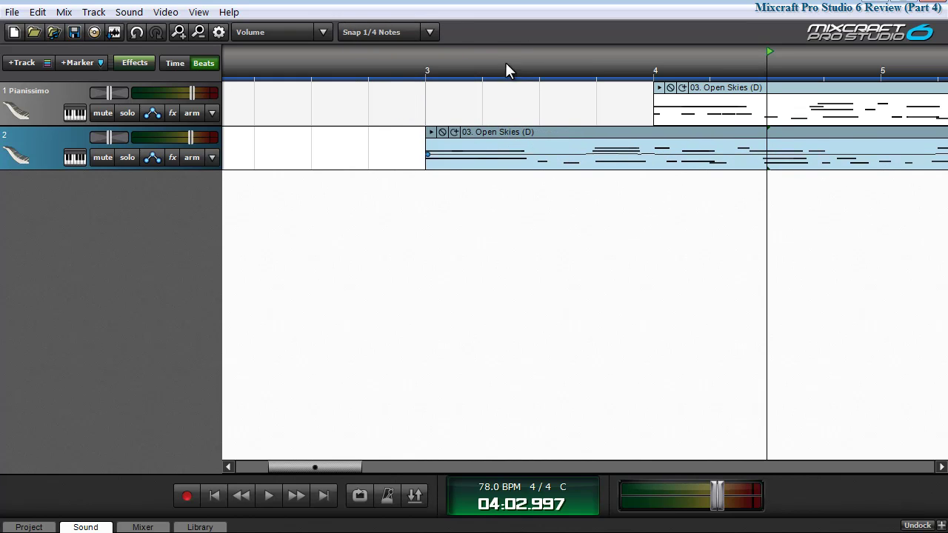
{"action": "left_click", "coordinate": [430, 32]}
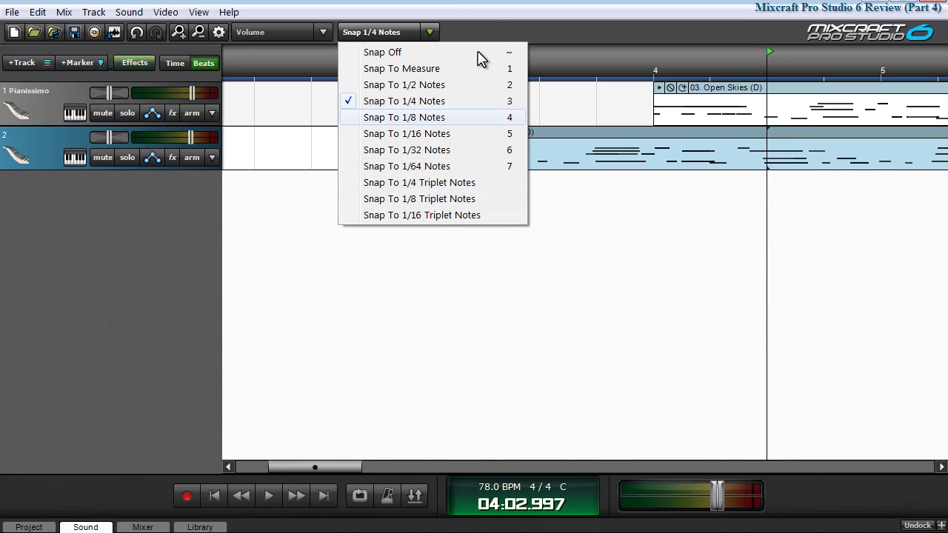
{"action": "left_click", "coordinate": [492, 5]}
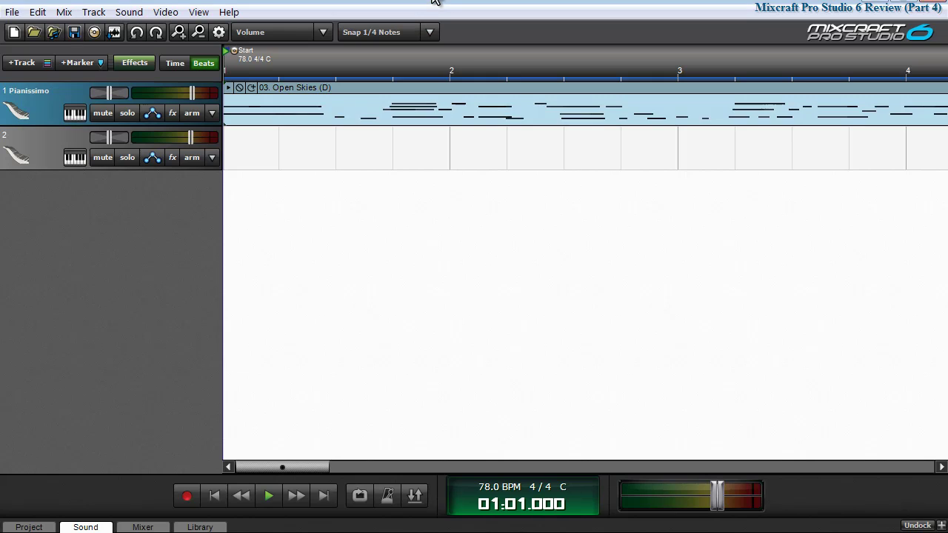
- Put the playhead at bar 3, split track 1's clip there, and open the first part in the piano roll
{"action": "left_click", "coordinate": [434, 3]}
{"action": "left_click", "coordinate": [678, 88]}
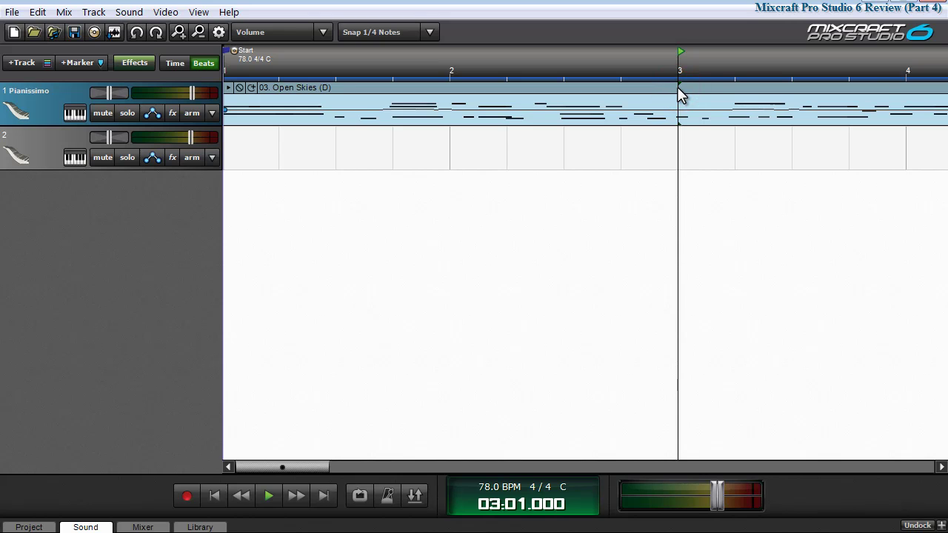
{"action": "right_click", "coordinate": [679, 91]}
{"action": "left_click", "coordinate": [723, 268]}
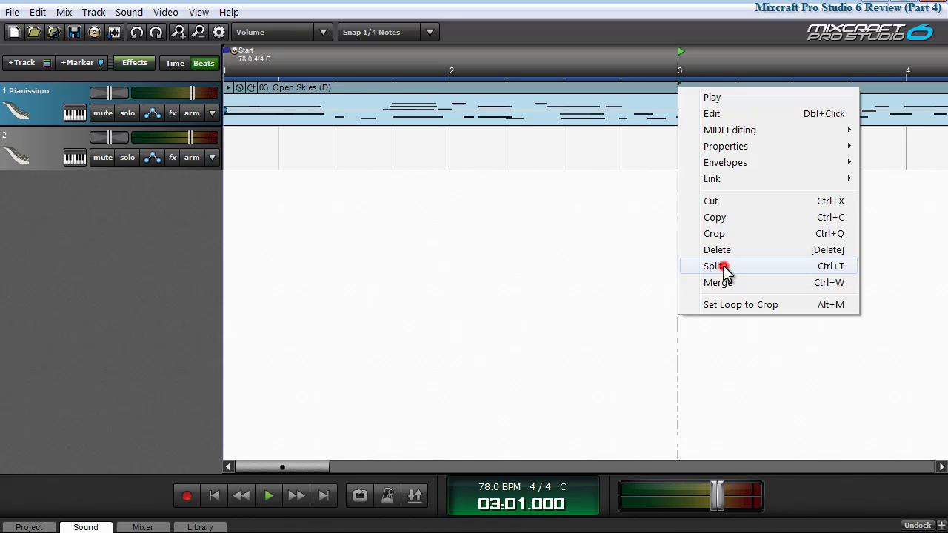
{"action": "left_click", "coordinate": [570, 88]}
{"action": "double_click", "coordinate": [570, 88]}
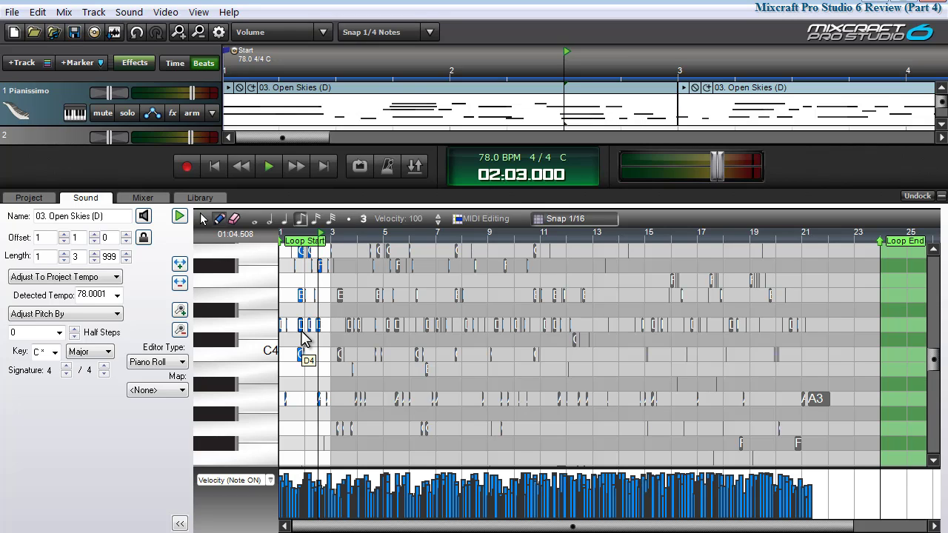
- Merge the first Open Skies clip using its context menu
{"action": "right_click", "coordinate": [412, 94]}
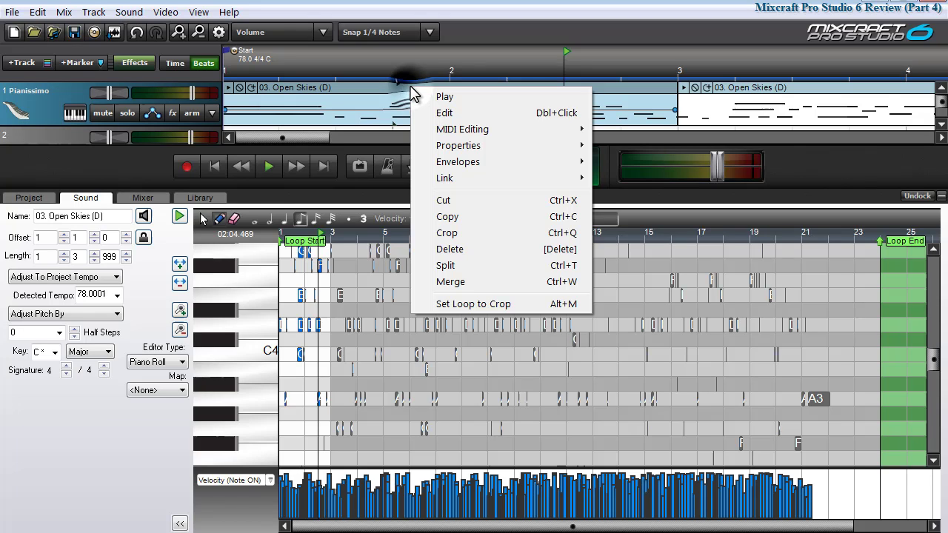
{"action": "left_click", "coordinate": [461, 281]}
{"action": "mouse_move", "coordinate": [935, 374]}
{"action": "left_mouse_down"}
{"action": "mouse_move", "coordinate": [933, 348]}
{"action": "mouse_move", "coordinate": [934, 370]}
{"action": "mouse_move", "coordinate": [935, 352]}
{"action": "mouse_move", "coordinate": [934, 362]}
{"action": "left_mouse_up"}
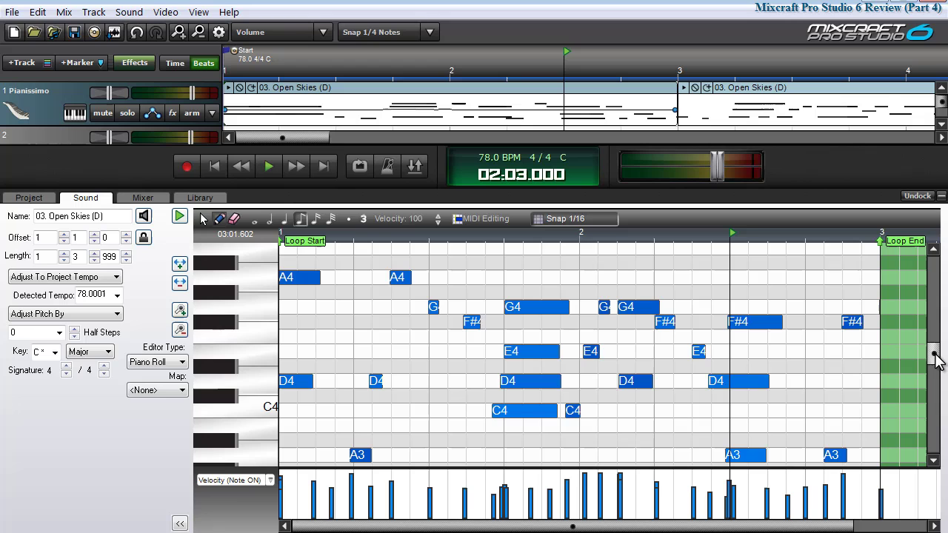
- Undock the piano-roll editor into its own window and maximize it
{"action": "left_click", "coordinate": [919, 198]}
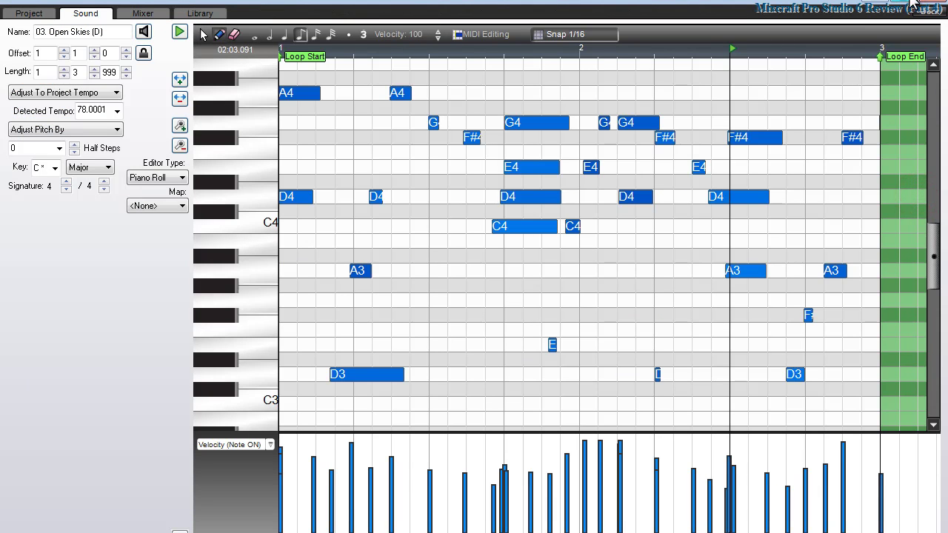
{"action": "left_click", "coordinate": [918, 7]}
{"action": "left_click", "coordinate": [844, 81]}
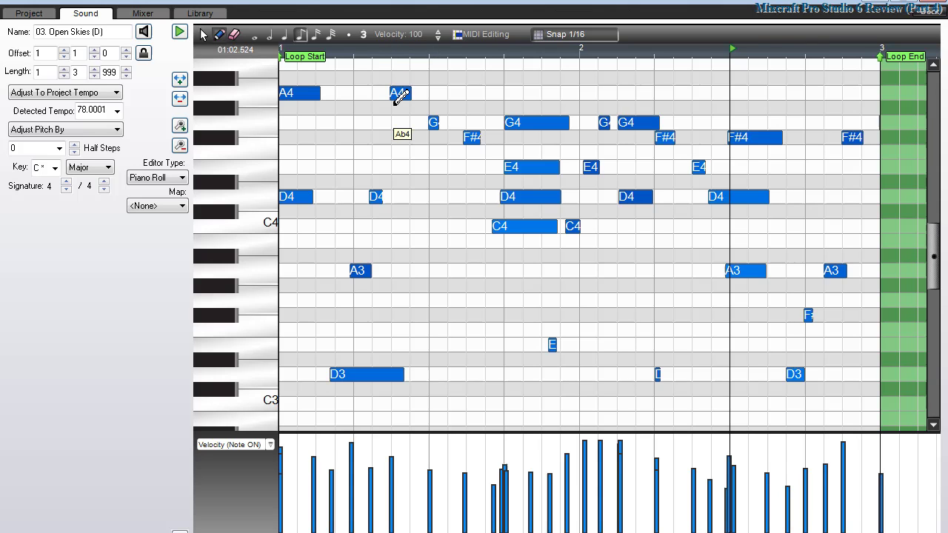
- Select all notes, then the long G4 note, and choose Velocities from MIDI Editing
{"action": "key", "text": "ctrl+a"}
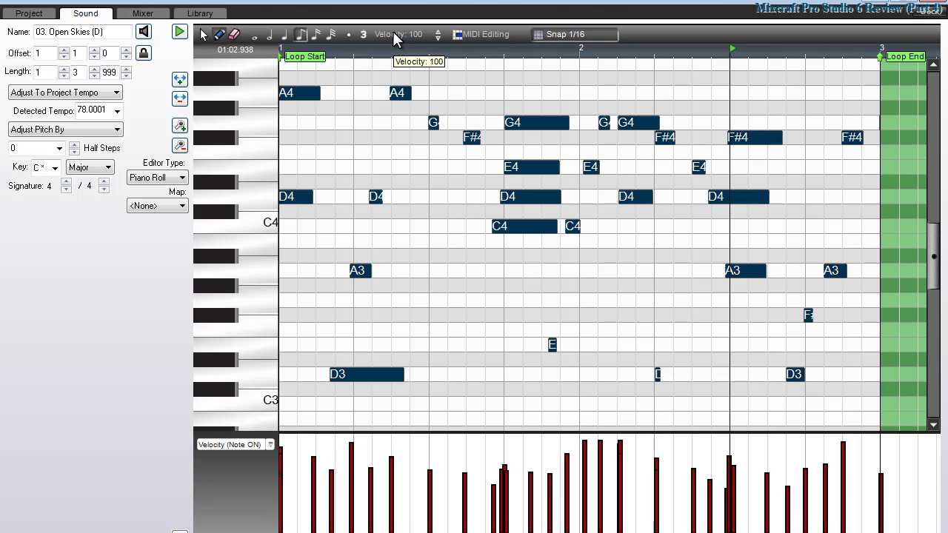
{"action": "left_click", "coordinate": [436, 37]}
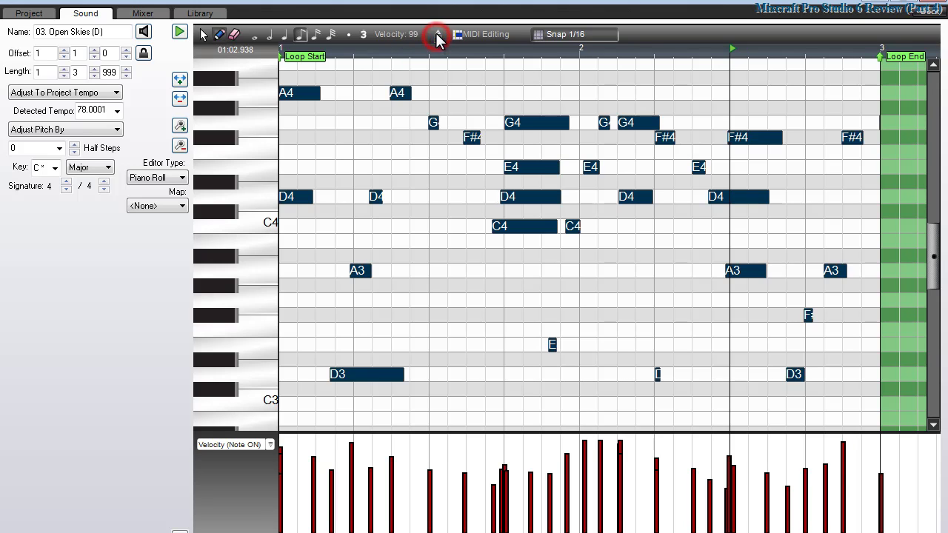
{"action": "left_click", "coordinate": [478, 33]}
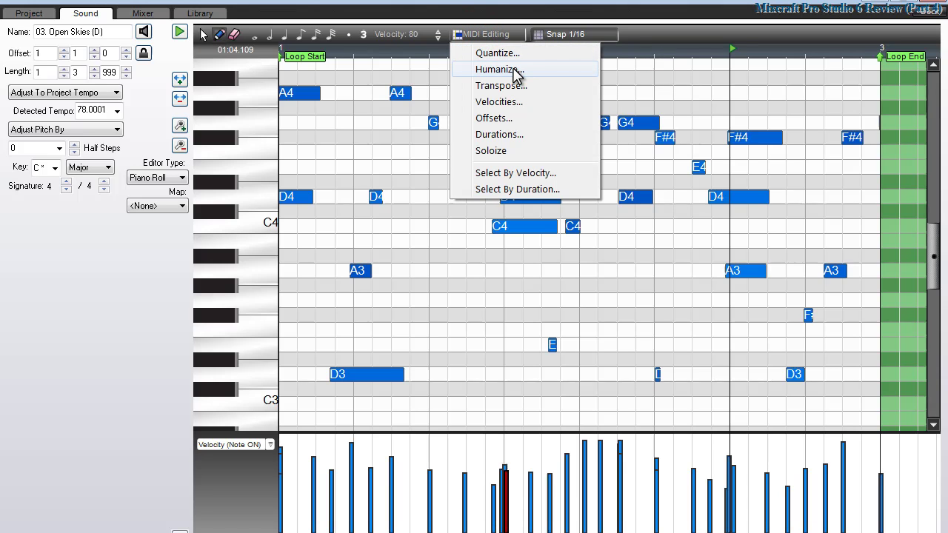
{"action": "left_click", "coordinate": [516, 102]}
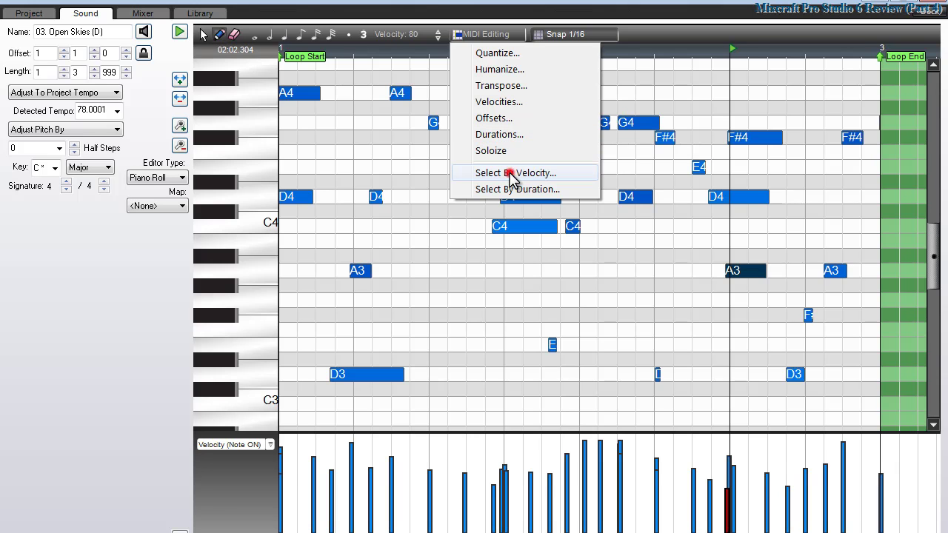
- Select by velocity only the notes from a lower limit of 40 up to the chosen upper limit
{"action": "left_click", "coordinate": [511, 174]}
{"action": "left_click", "coordinate": [424, 257]}
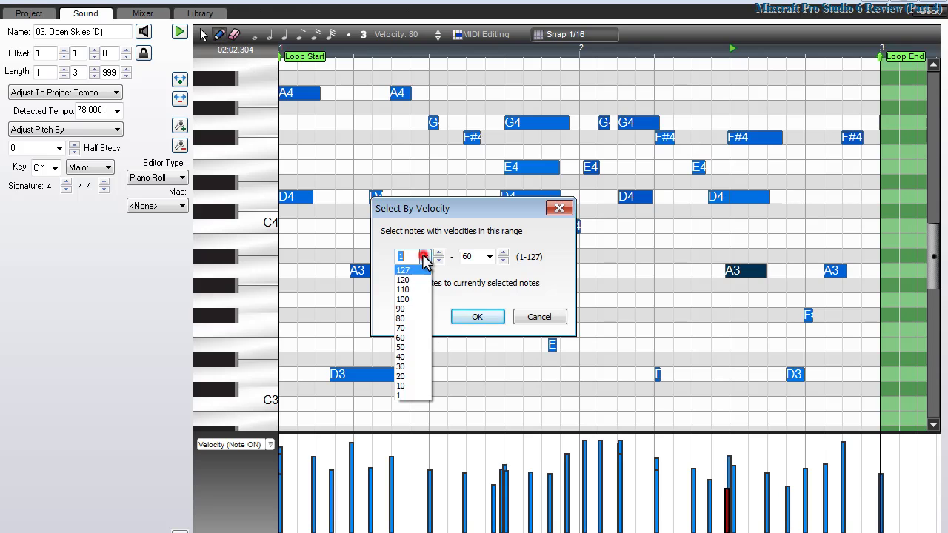
{"action": "left_click", "coordinate": [407, 358]}
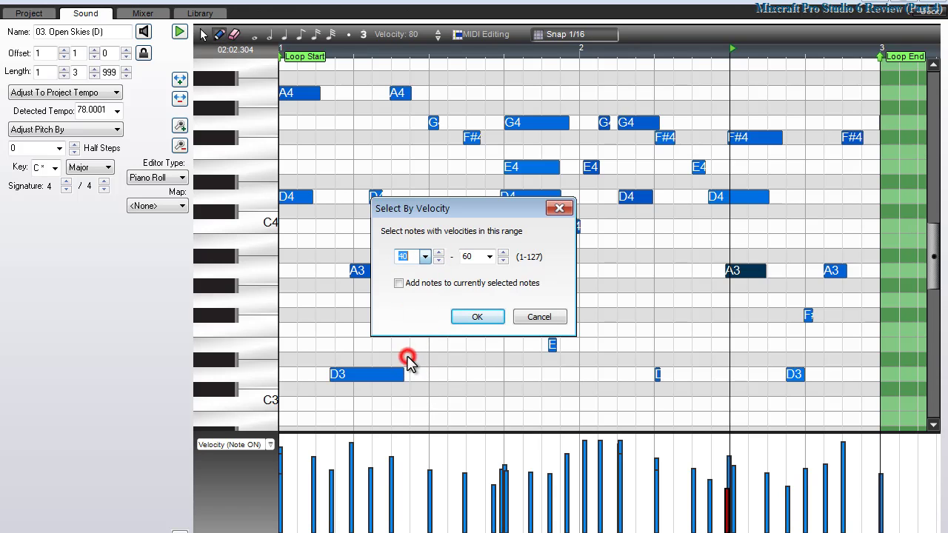
{"action": "left_click", "coordinate": [489, 256]}
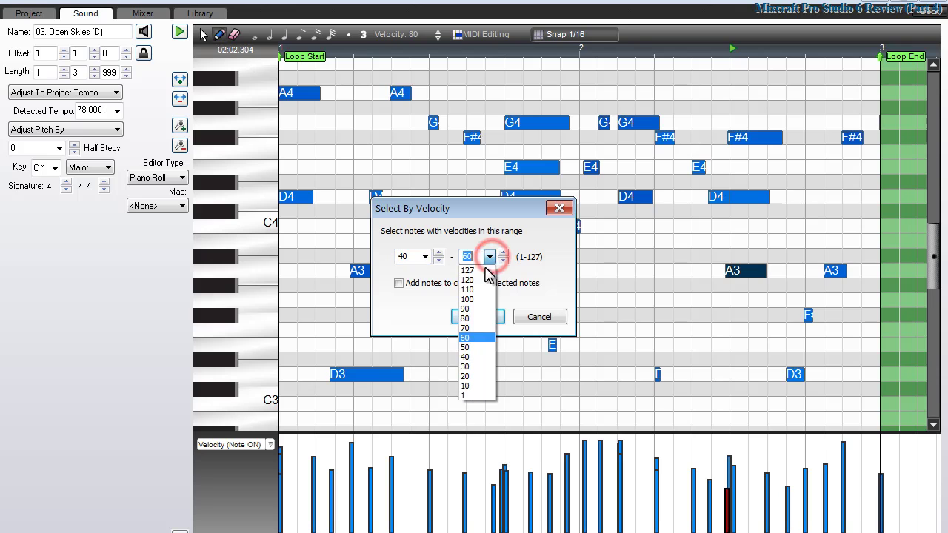
{"action": "left_click", "coordinate": [467, 319]}
{"action": "left_click", "coordinate": [478, 317]}
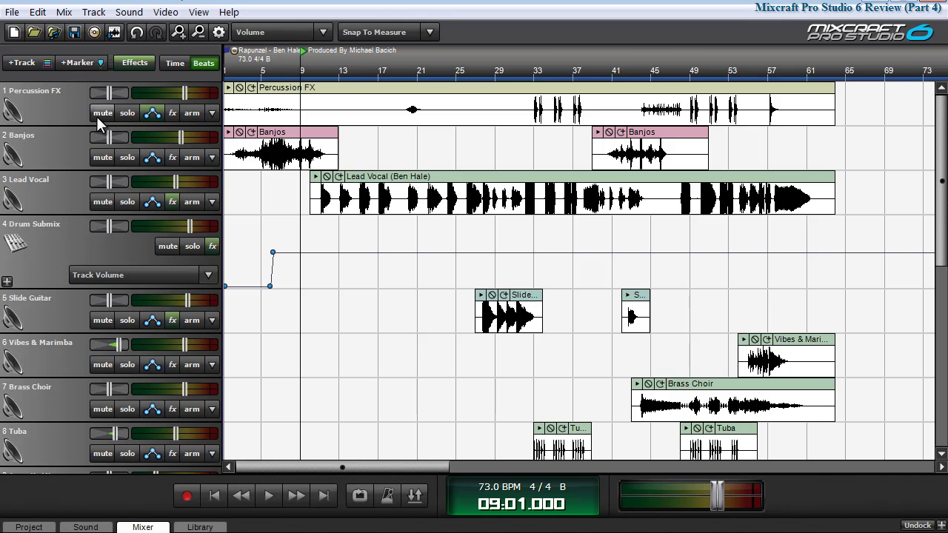
{"action": "scroll", "coordinate": [96, 113], "scroll_direction": "down", "scroll_amount": 8}
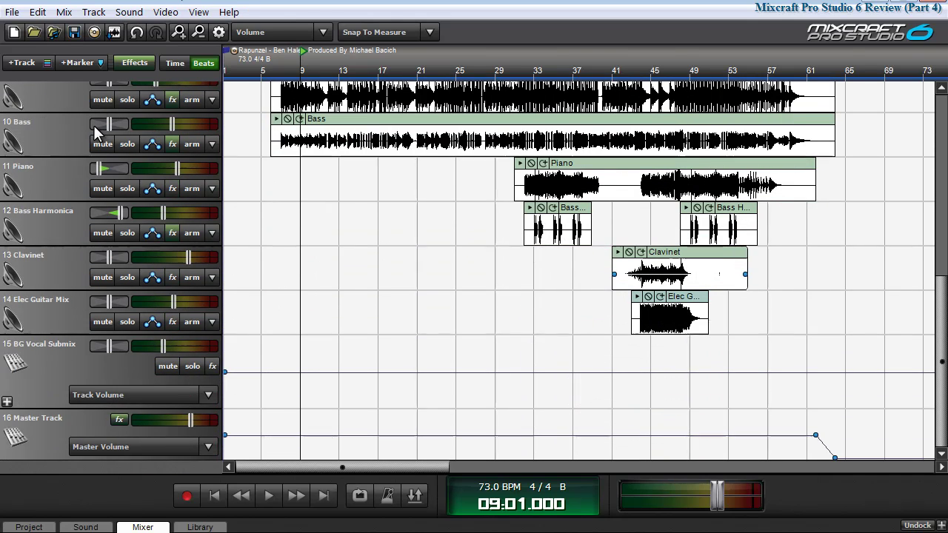
{"action": "left_click", "coordinate": [7, 402]}
{"action": "scroll", "coordinate": [90, 344], "scroll_direction": "down", "scroll_amount": 3}
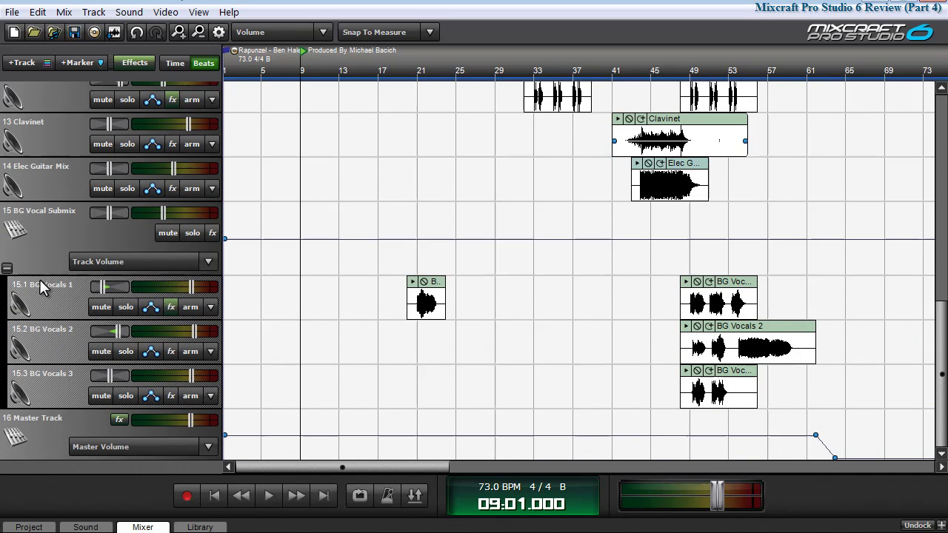
{"action": "left_click", "coordinate": [6, 268]}
{"action": "scroll", "coordinate": [22, 256], "scroll_direction": "up", "scroll_amount": 10}
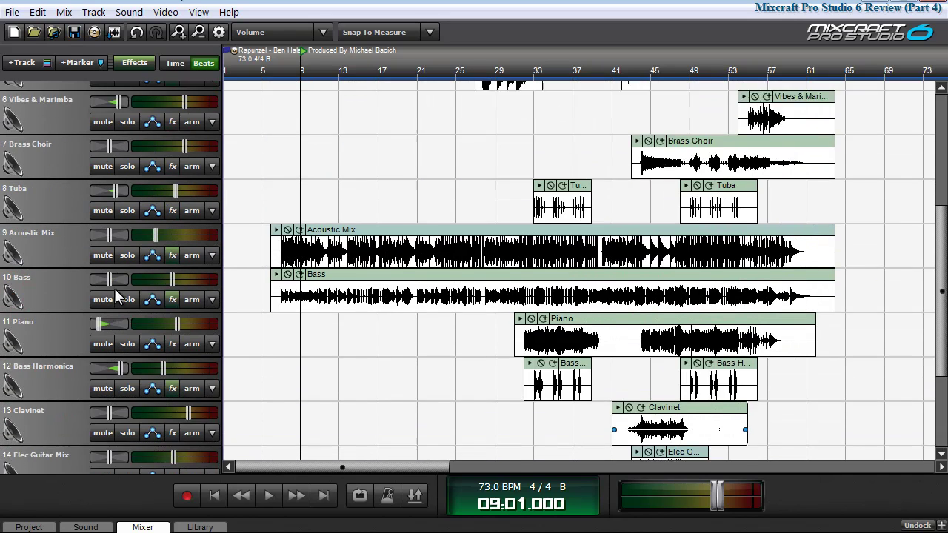
{"action": "left_click", "coordinate": [7, 281]}
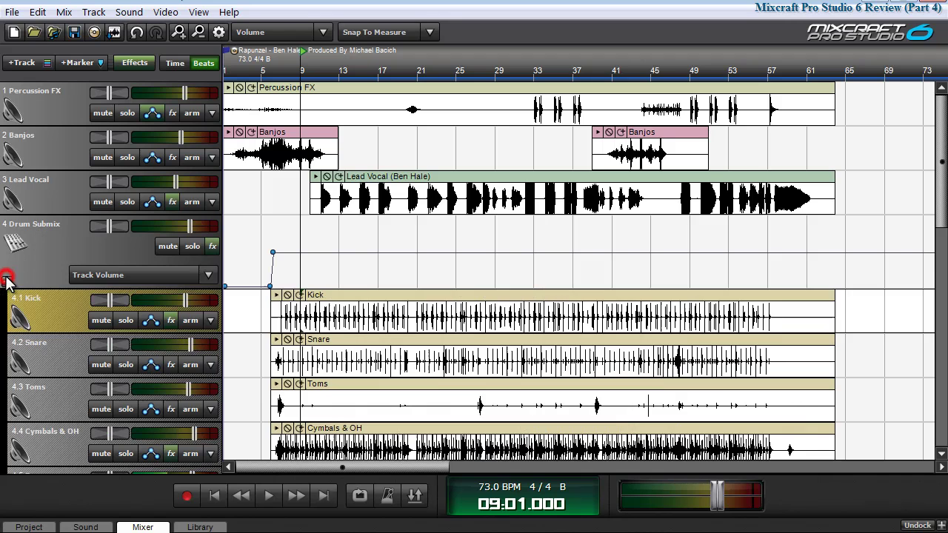
{"action": "scroll", "coordinate": [140, 294], "scroll_direction": "down", "scroll_amount": 1}
{"action": "scroll", "coordinate": [102, 256], "scroll_direction": "down", "scroll_amount": 1}
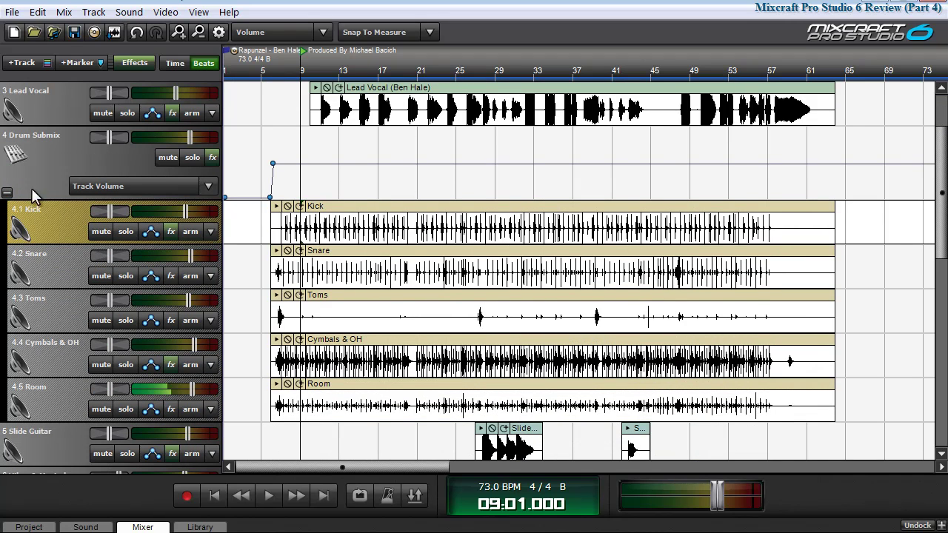
{"action": "left_click", "coordinate": [7, 191]}
{"action": "scroll", "coordinate": [93, 234], "scroll_direction": "up", "scroll_amount": 1}
{"action": "scroll", "coordinate": [92, 234], "scroll_direction": "up", "scroll_amount": 1}
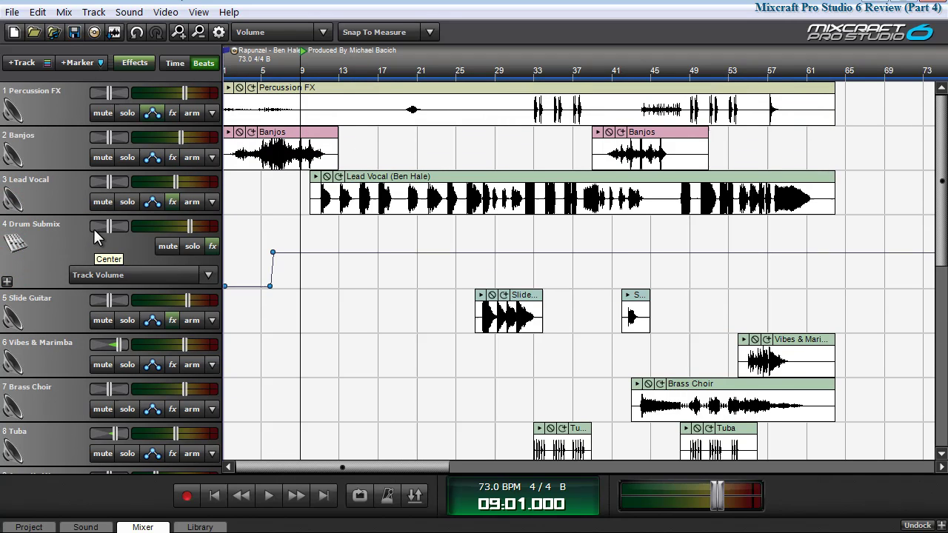
{"action": "left_click", "coordinate": [145, 528]}
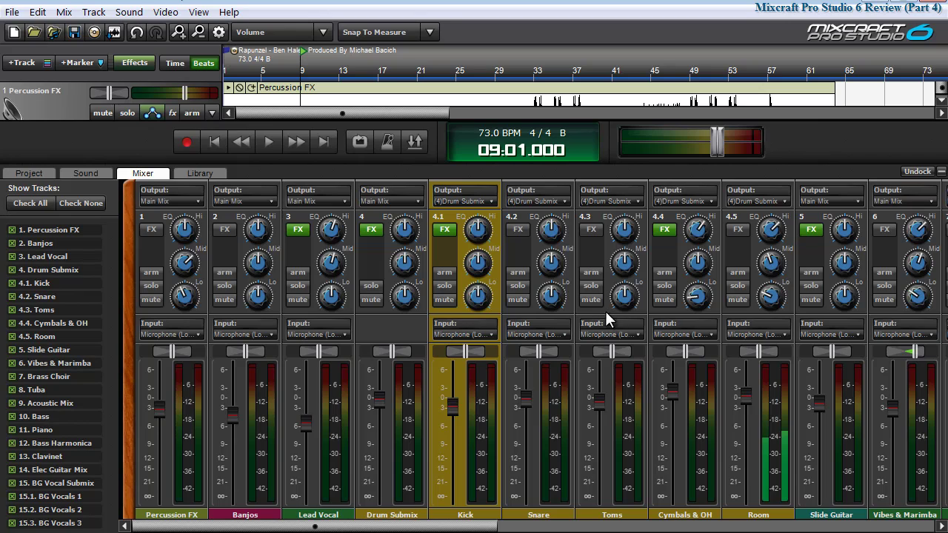
{"action": "left_click", "coordinate": [269, 142]}
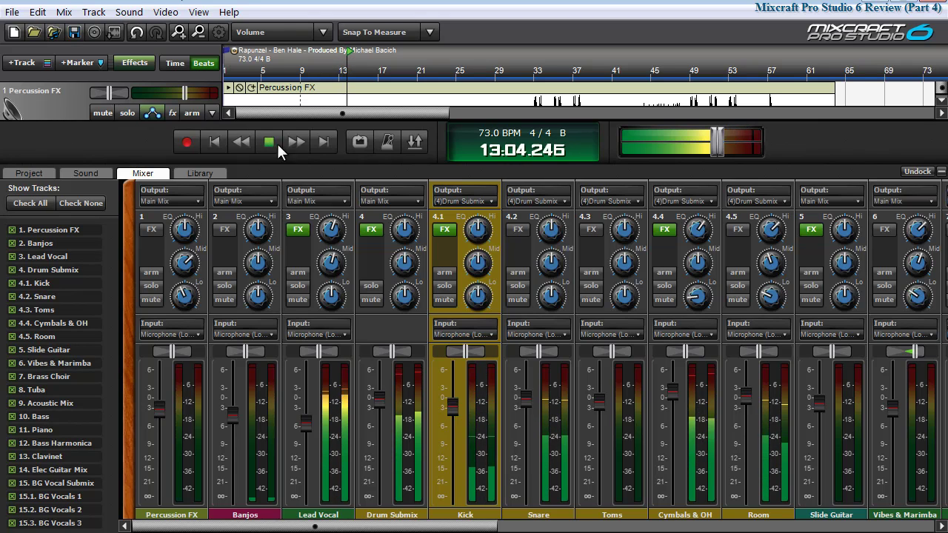
- Look through the Lead Vocal track's Properties and Lanes menu options, then stop playback
{"action": "right_click", "coordinate": [306, 431]}
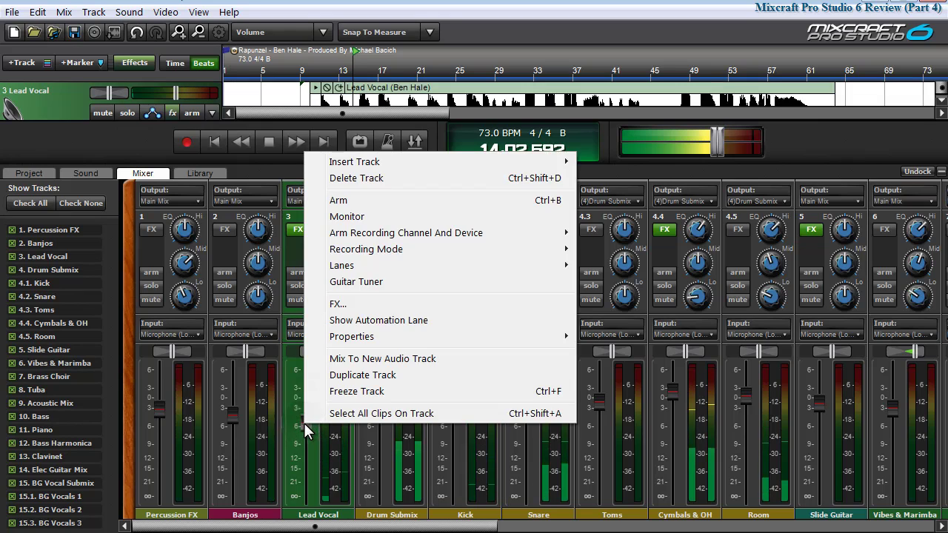
{"action": "mouse_move", "coordinate": [363, 340]}
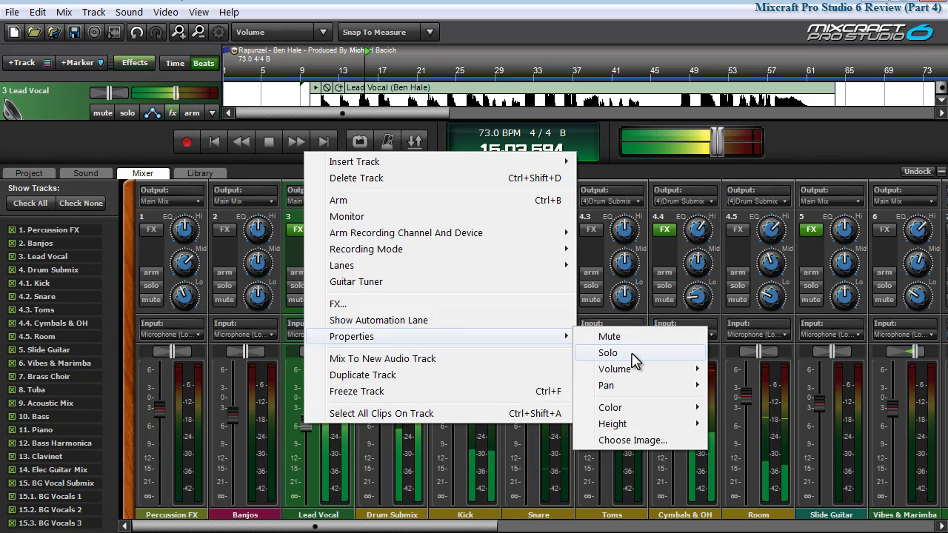
{"action": "mouse_move", "coordinate": [634, 387]}
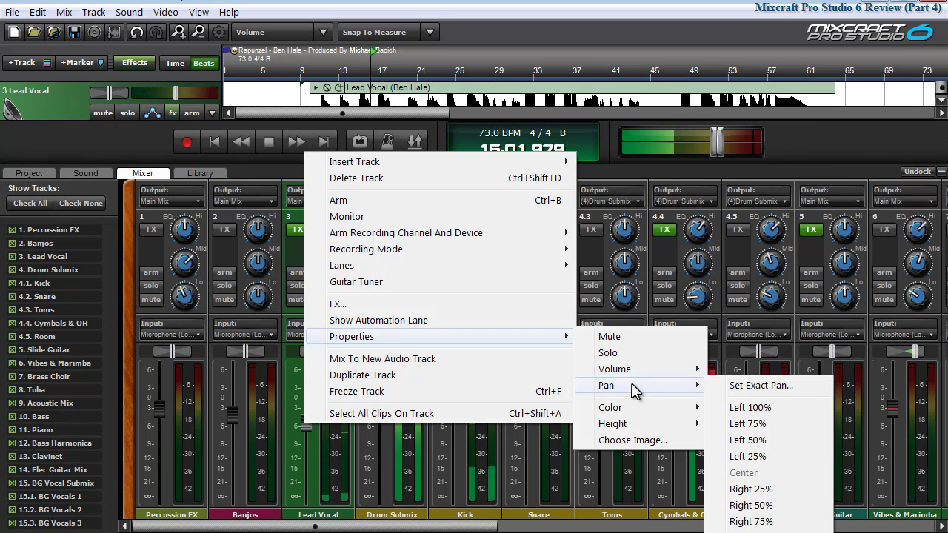
{"action": "mouse_move", "coordinate": [621, 417]}
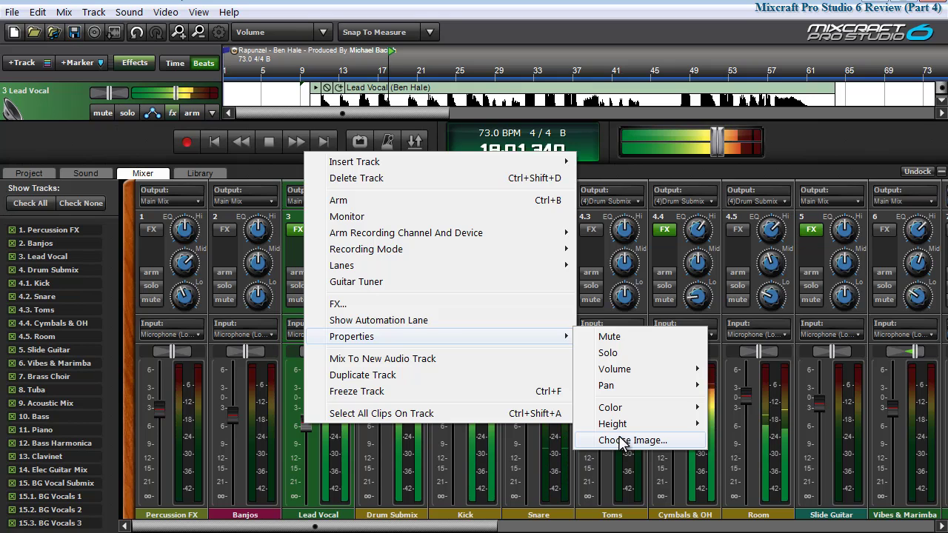
{"action": "mouse_move", "coordinate": [371, 265]}
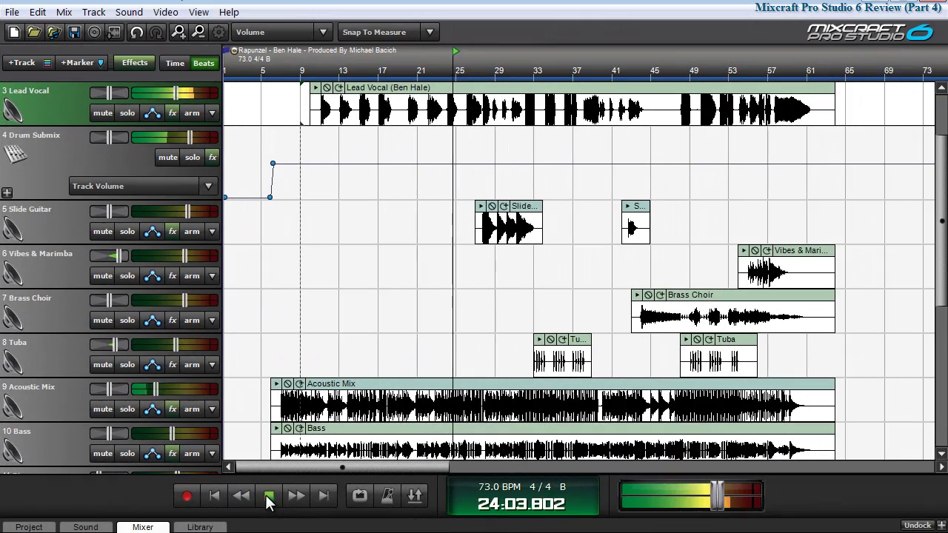
{"action": "left_click", "coordinate": [269, 496]}
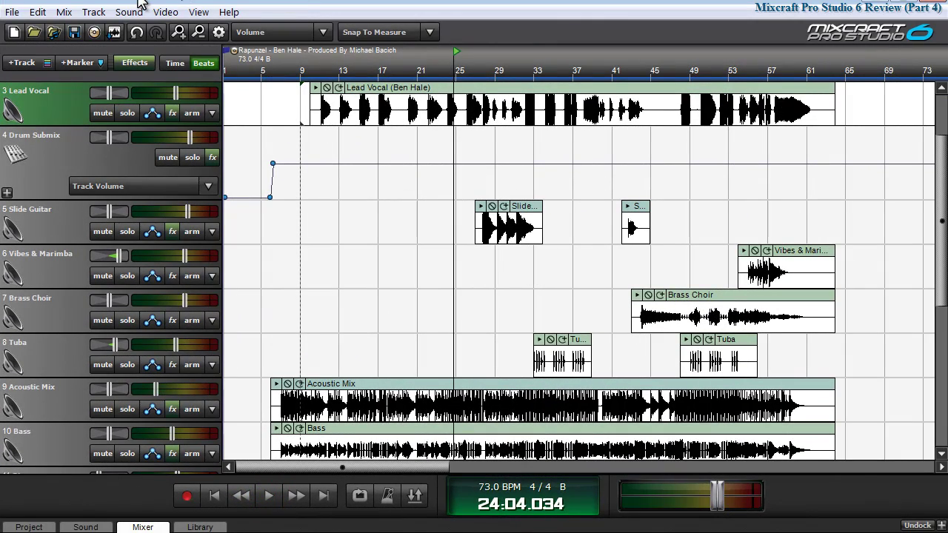
- Choose File > Mix Down To > WAV and save the project changes first
{"action": "left_click", "coordinate": [12, 13]}
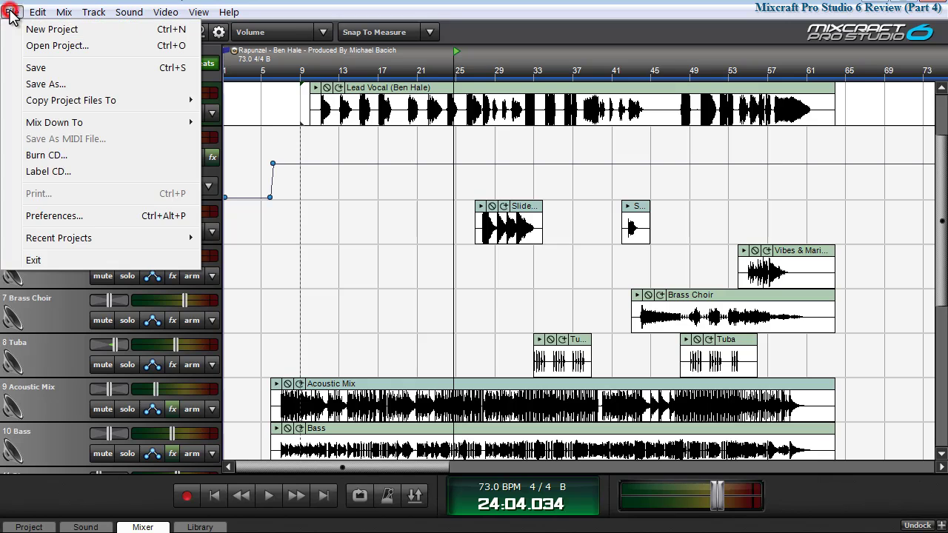
{"action": "mouse_move", "coordinate": [84, 126]}
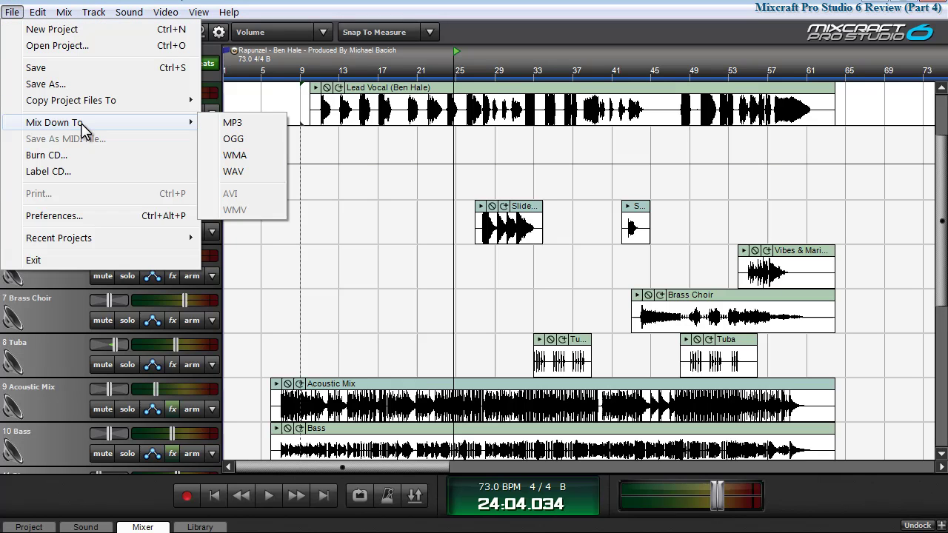
{"action": "left_click", "coordinate": [249, 172]}
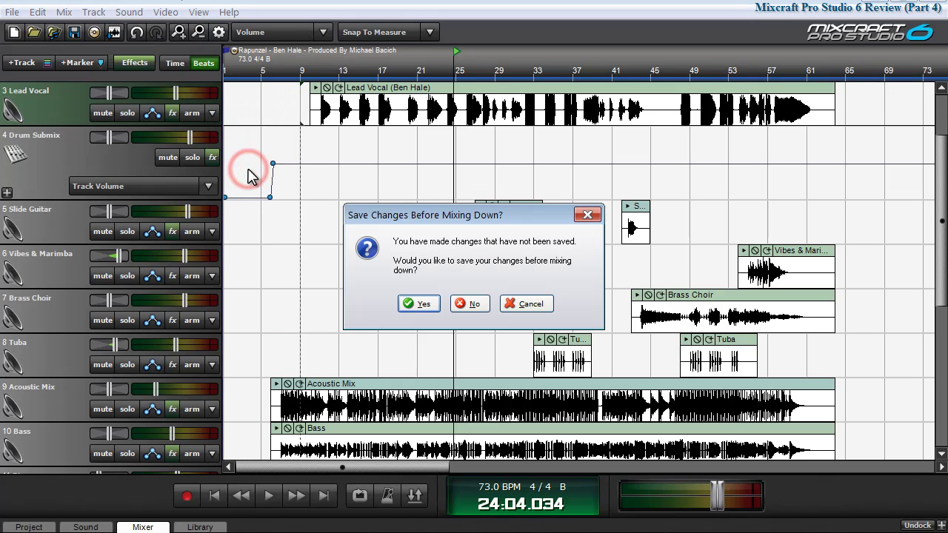
{"action": "left_click", "coordinate": [420, 306]}
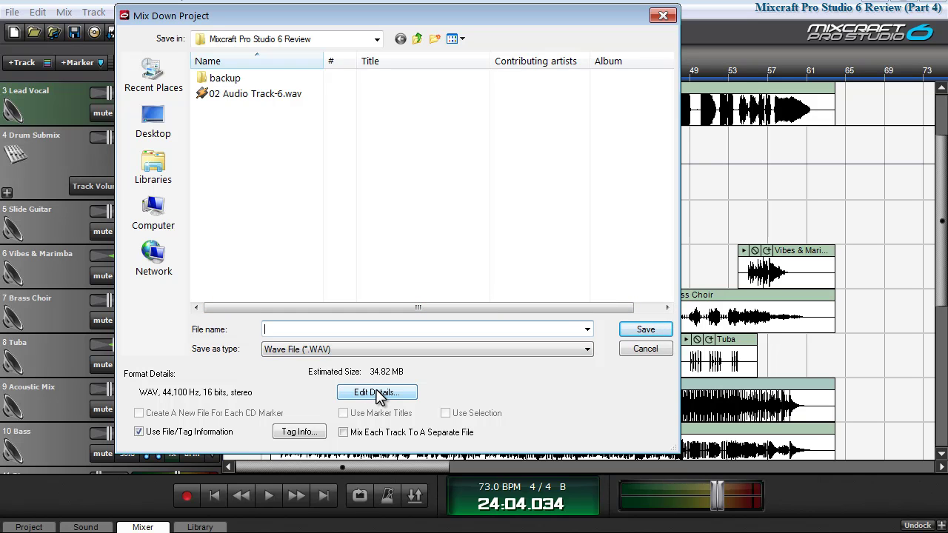
- Change the WAV mixdown's wave file setup from a preset to Specify Settings
{"action": "left_click", "coordinate": [377, 393]}
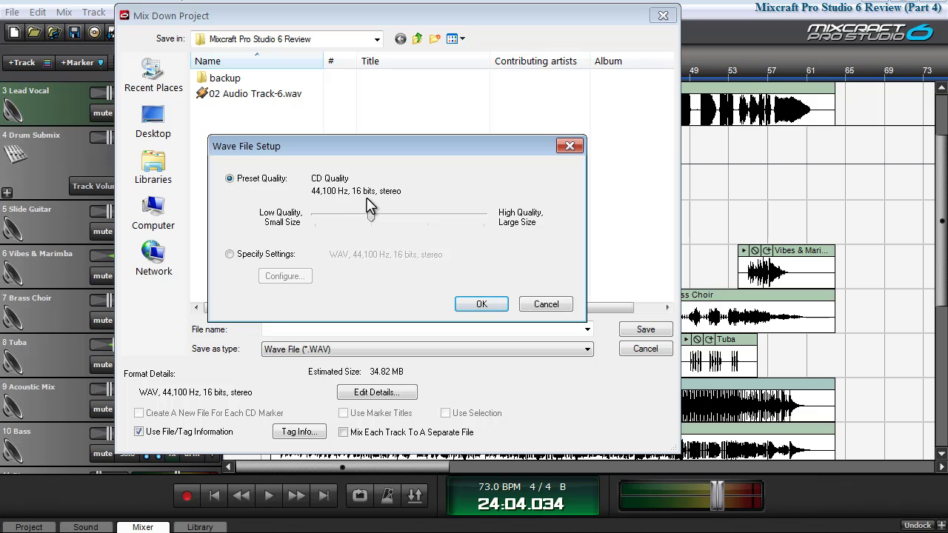
{"action": "left_click", "coordinate": [229, 254]}
{"action": "left_click", "coordinate": [275, 277]}
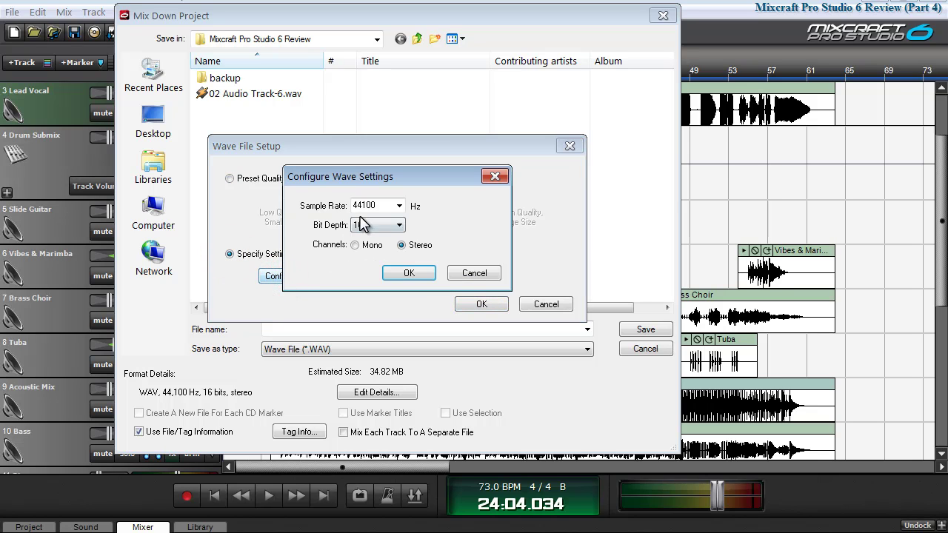
- Keep the wave format at 44100 Hz sample rate and 16-bit depth
{"action": "left_click", "coordinate": [399, 206]}
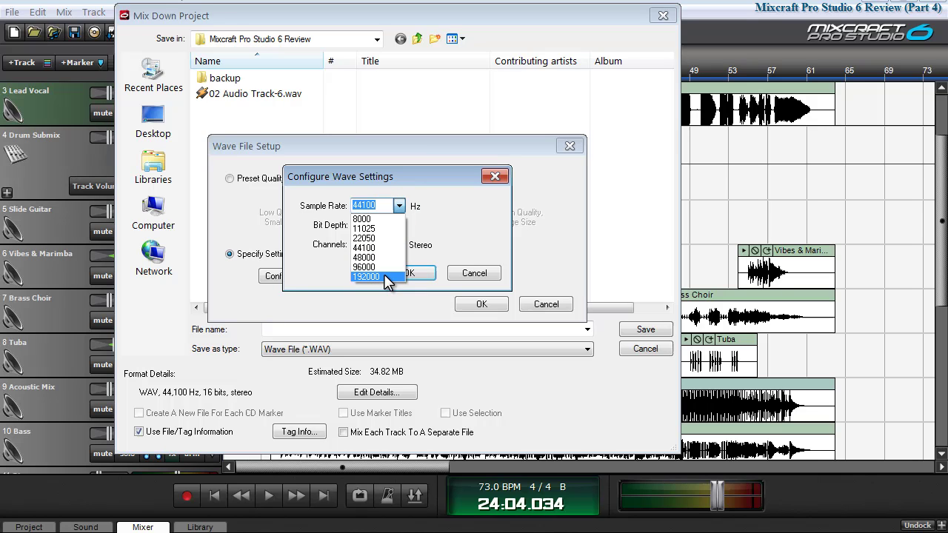
{"action": "left_click", "coordinate": [397, 208]}
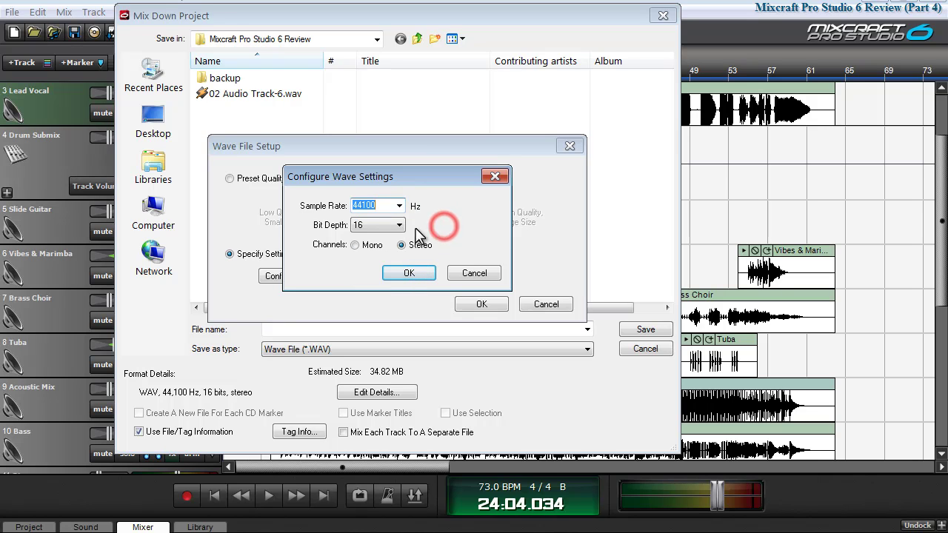
{"action": "left_click", "coordinate": [398, 226]}
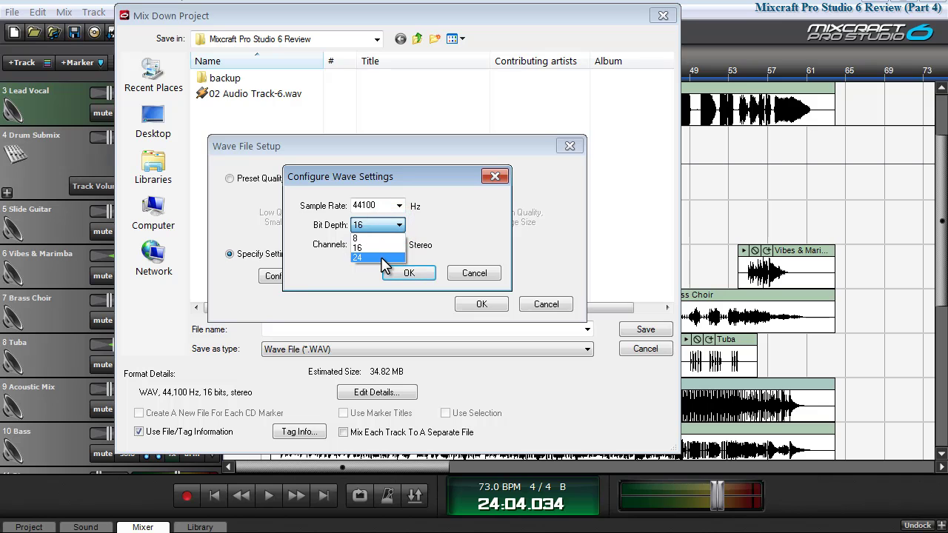
{"action": "left_click", "coordinate": [460, 224]}
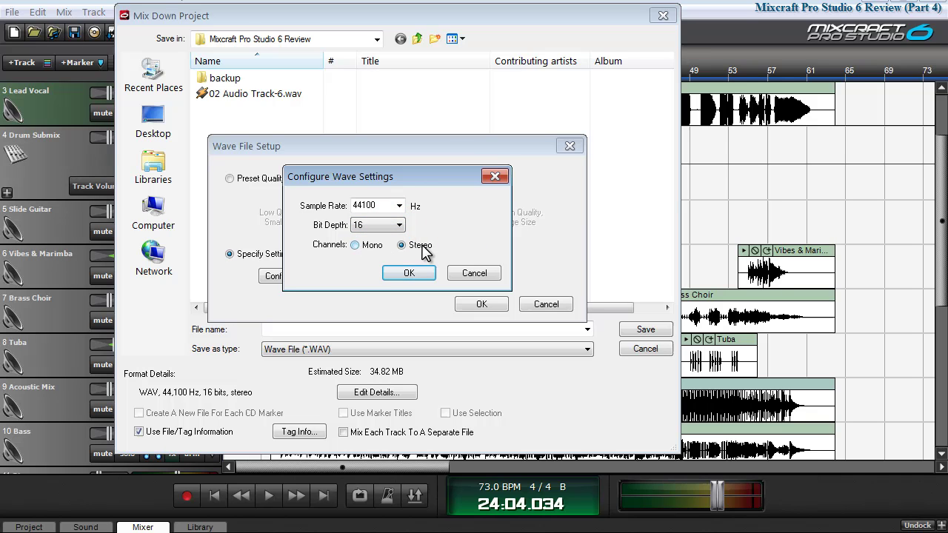